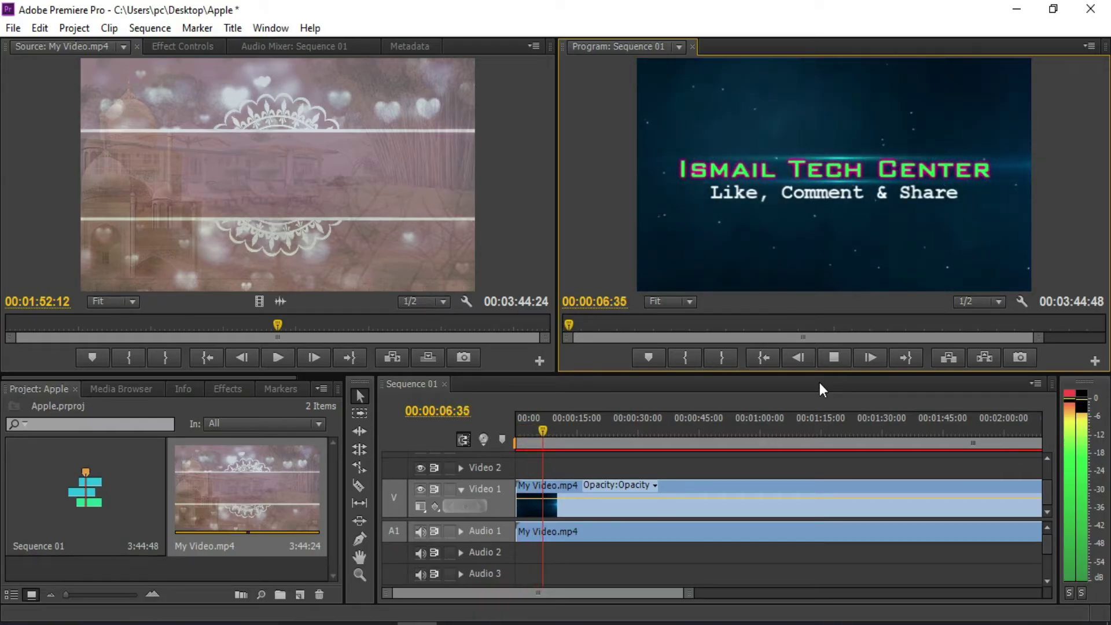
- Preview the sequence around 01:48, then play it briefly from the start
left_click_drag(742, 439, 945, 441)
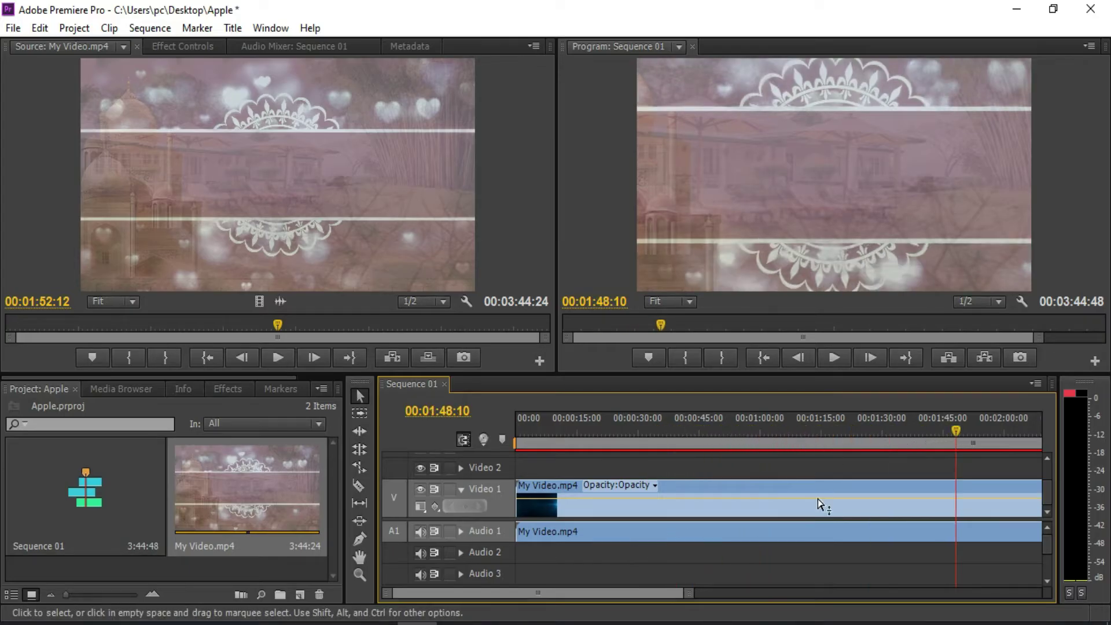
mouse_move(619, 592)
left_mouse_down()
mouse_move(691, 594)
mouse_move(574, 596)
left_mouse_up()
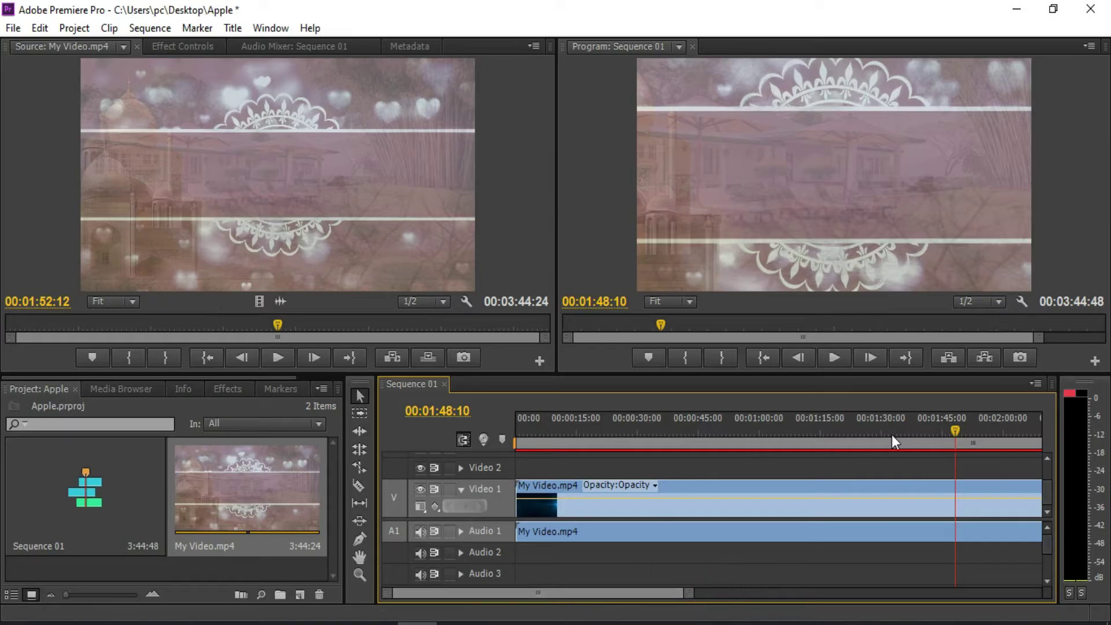
key("Home")
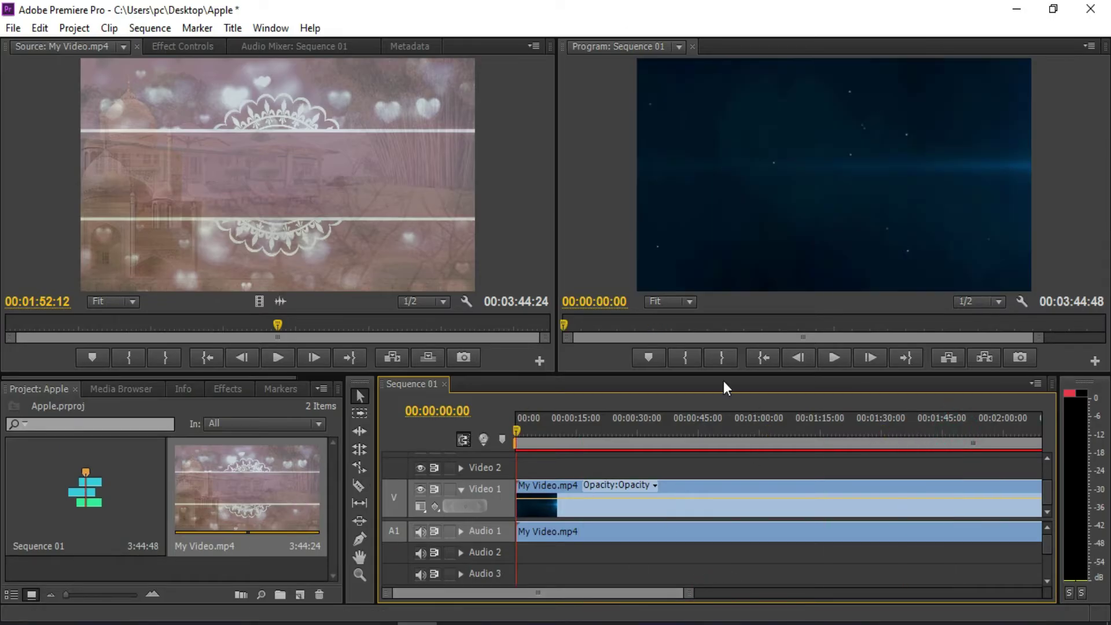
key("space")
key("space")
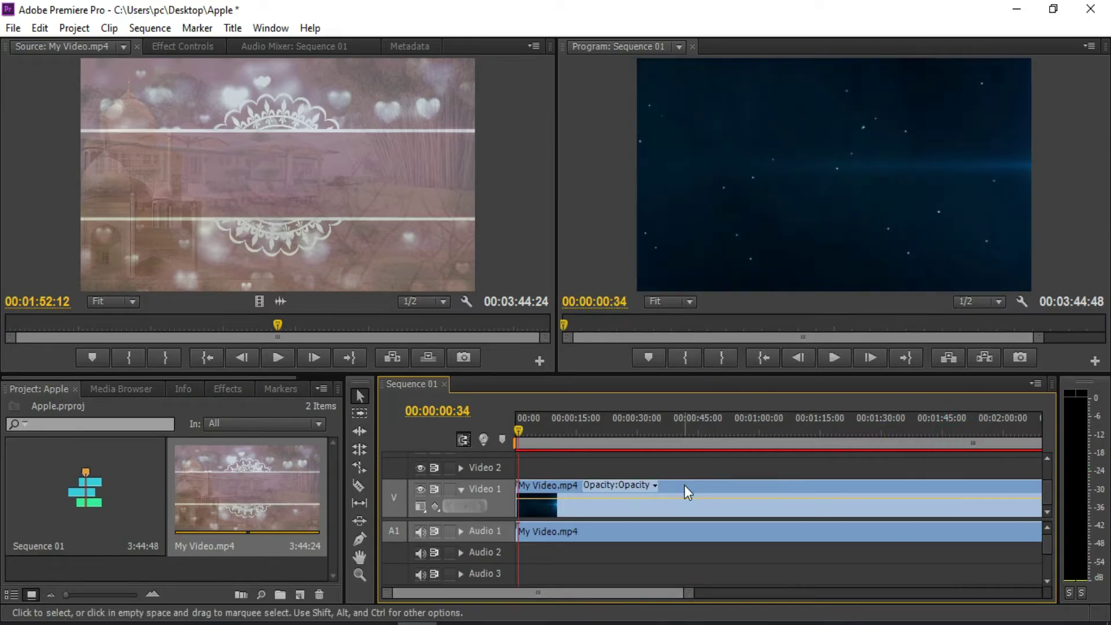
- Set the Motion scale of the My Video.mp4 clip on Video 1 to 68.0
left_click(684, 484)
left_click(165, 46)
left_click(13, 115)
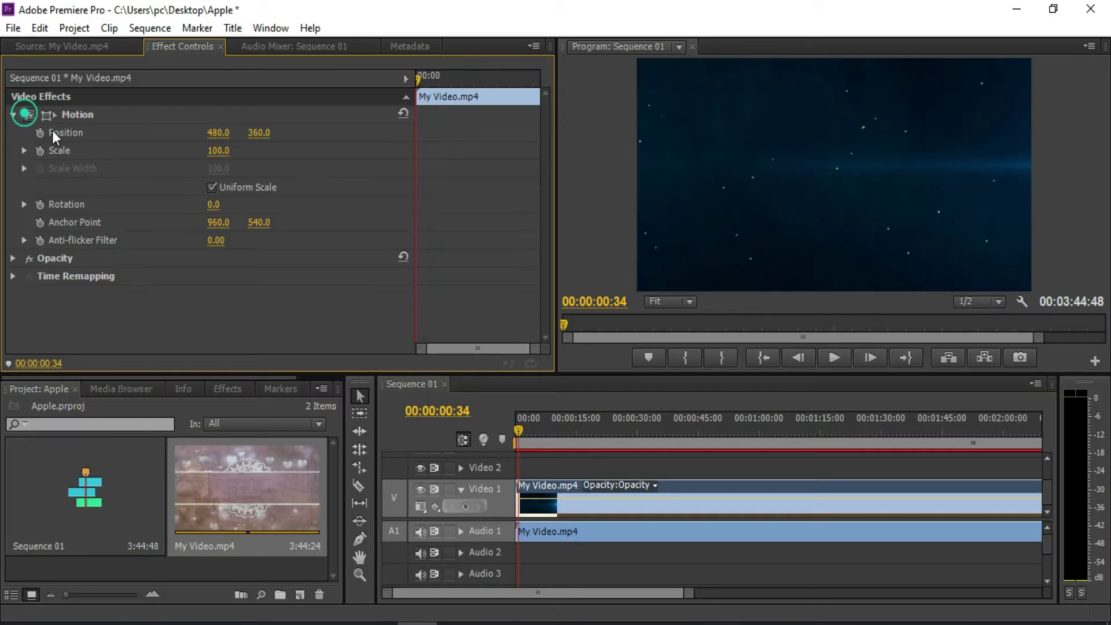
mouse_move(216, 150)
left_mouse_down()
mouse_move(191, 150)
mouse_move(221, 150)
left_mouse_up()
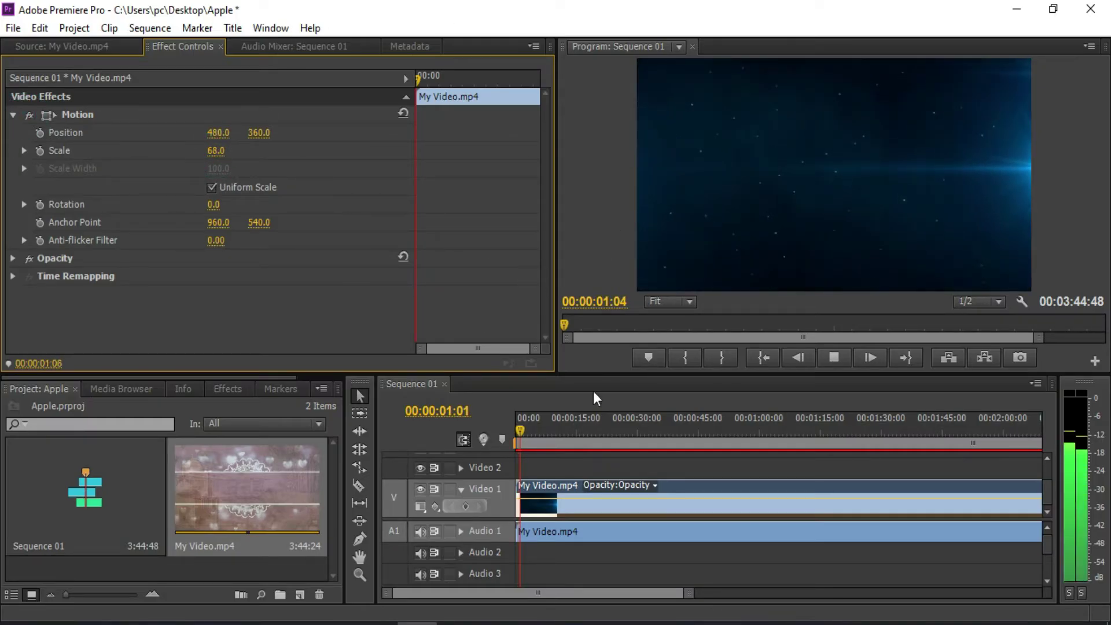
left_click(522, 430)
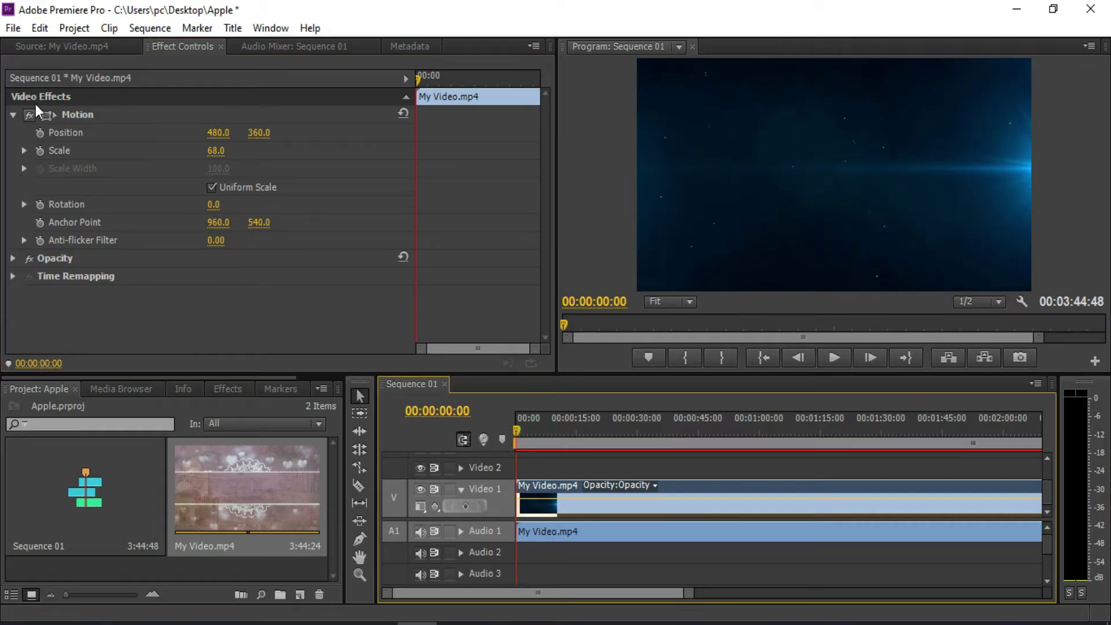
left_click(51, 51)
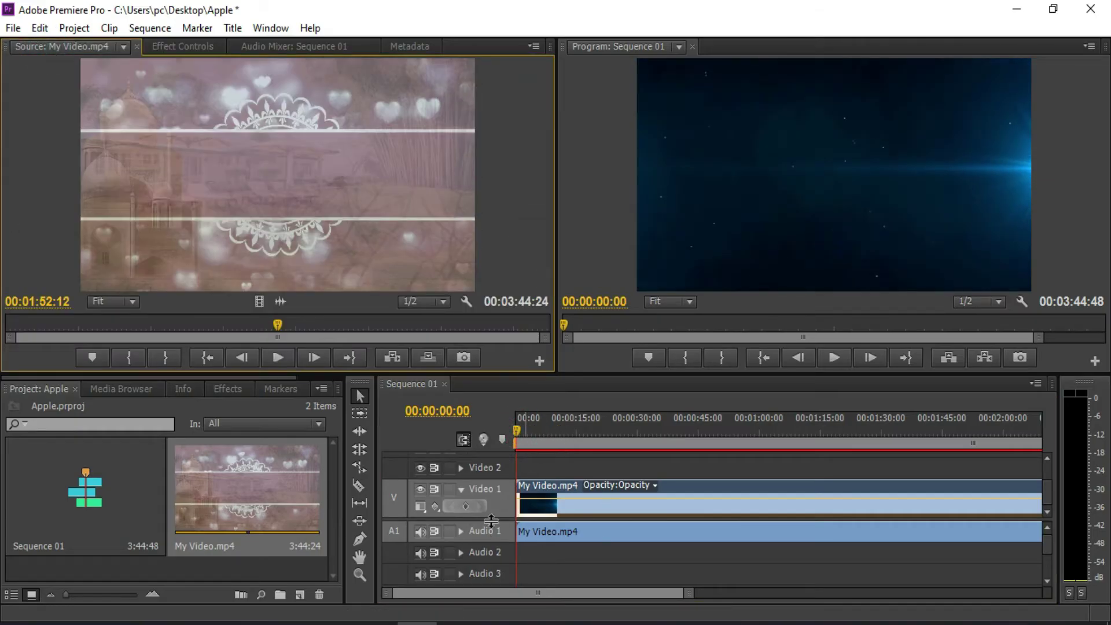
- Create a new Default Roll title, keeping the default name Title 01
left_click(14, 29)
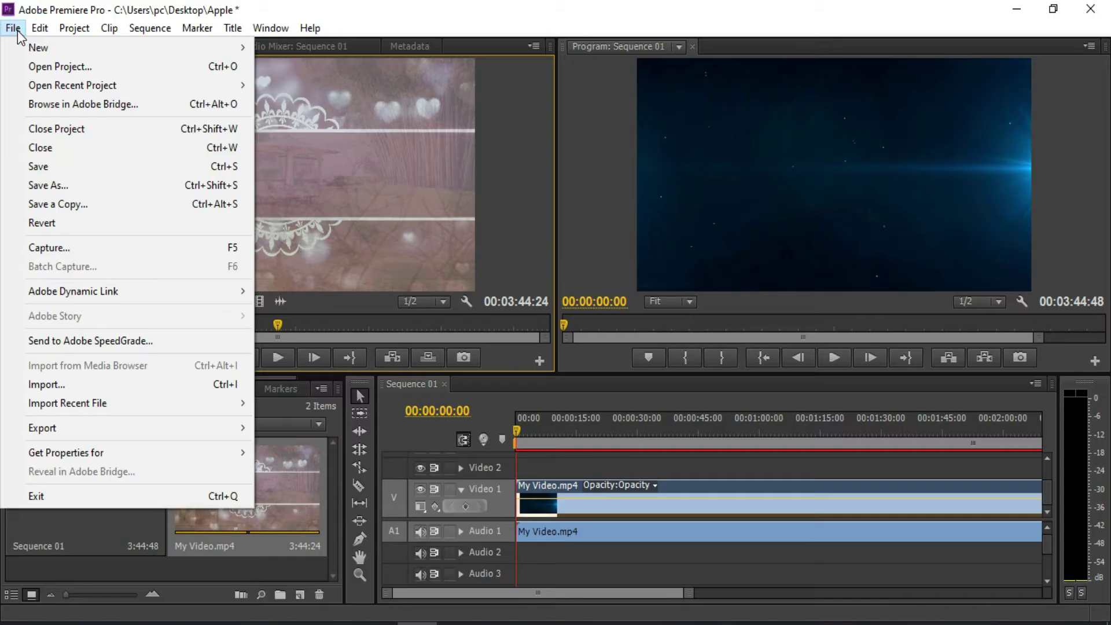
left_click(22, 34)
left_click(230, 30)
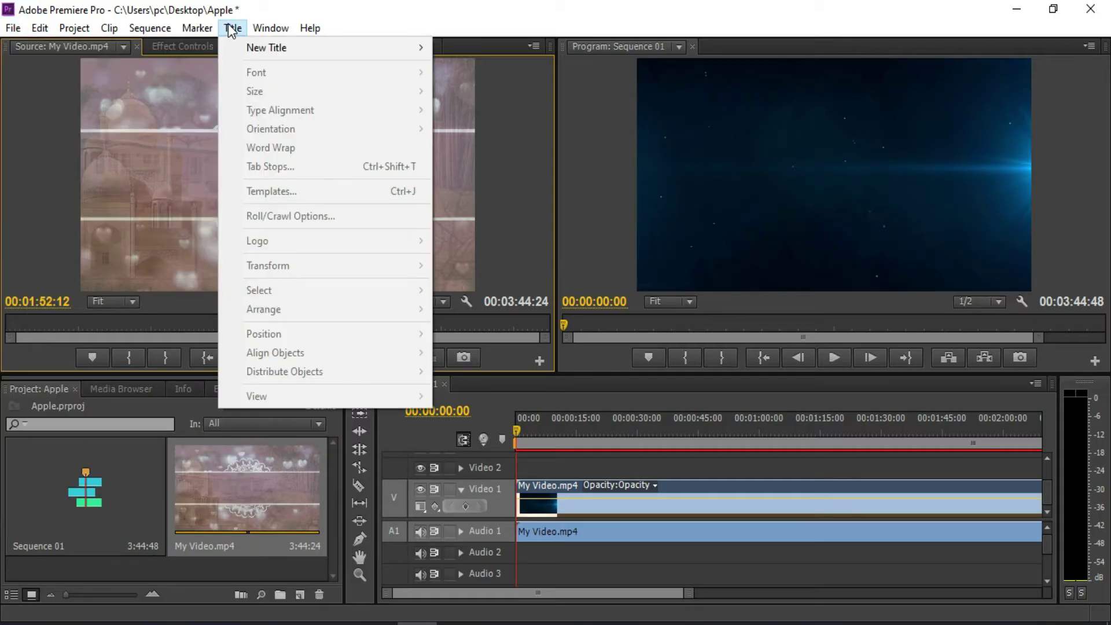
mouse_move(292, 49)
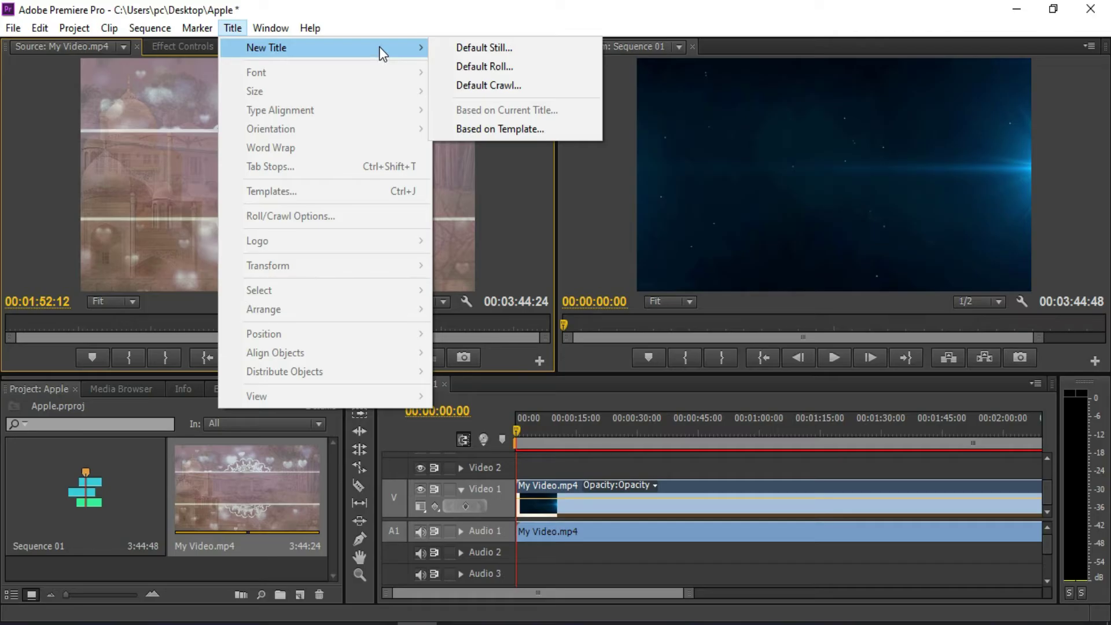
left_click(508, 69)
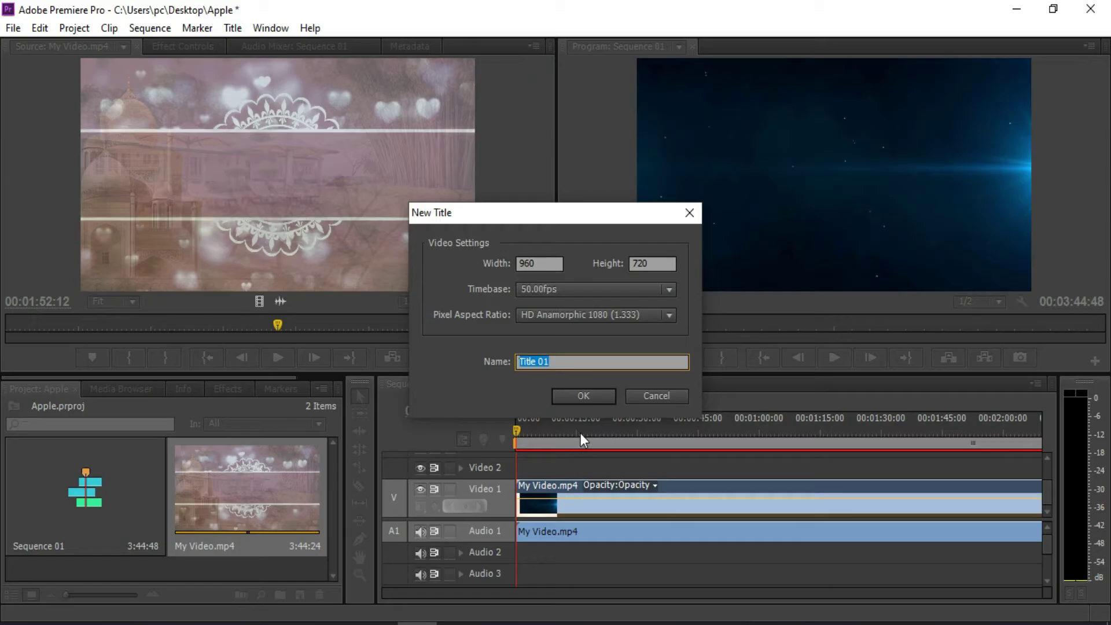
left_click(583, 396)
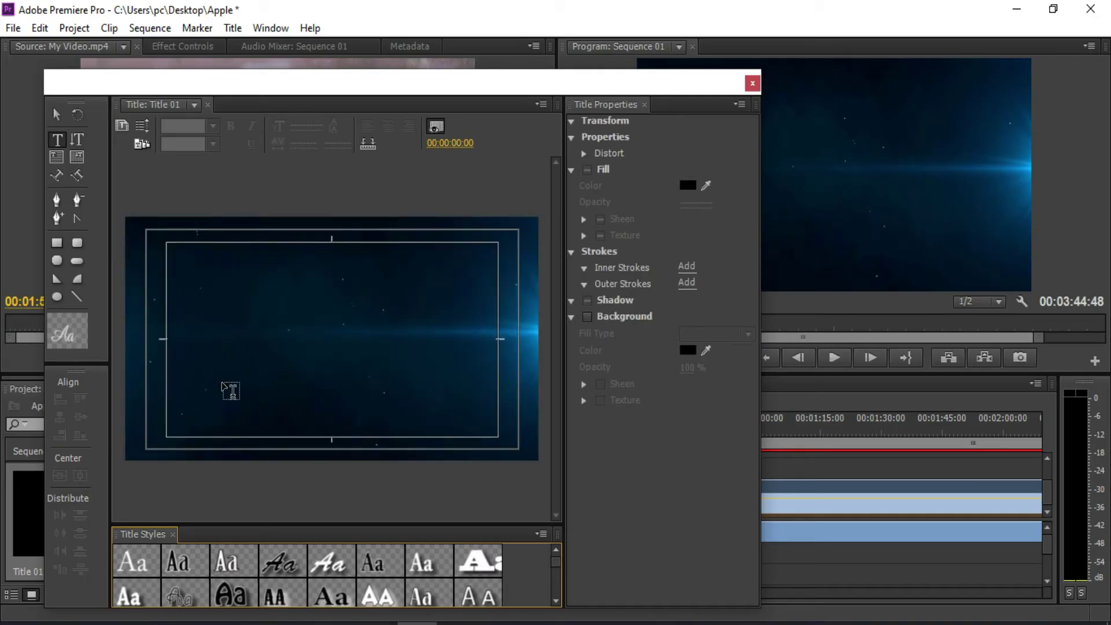
- Draw a 1348.9 by 104.2 white rectangle across the bottom of the title and open its fill colour
left_click(56, 243)
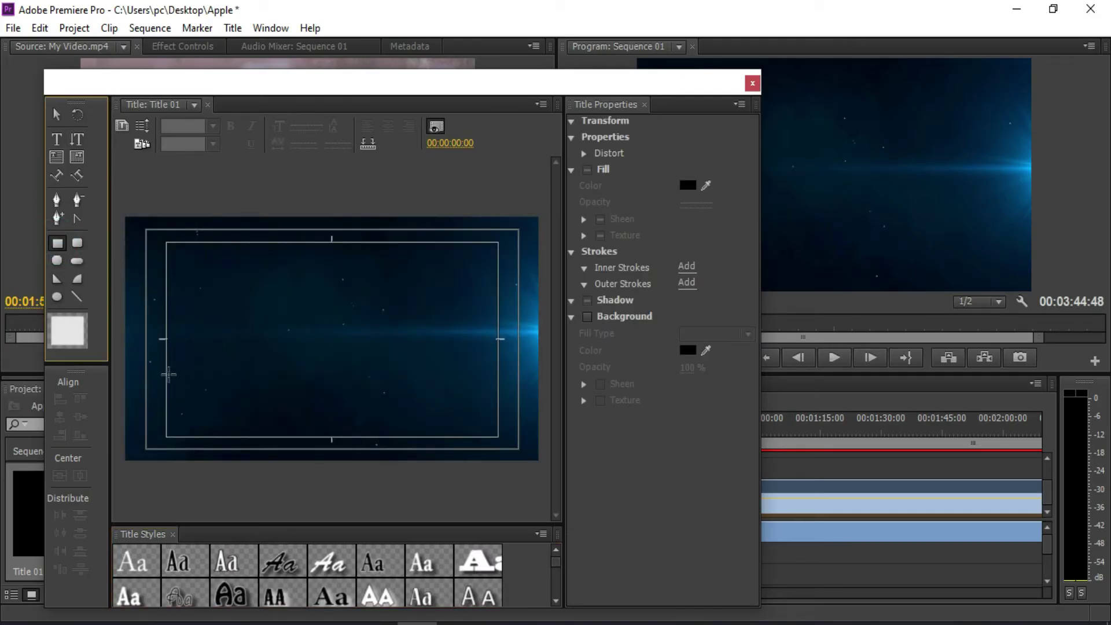
left_click_drag(122, 429, 551, 464)
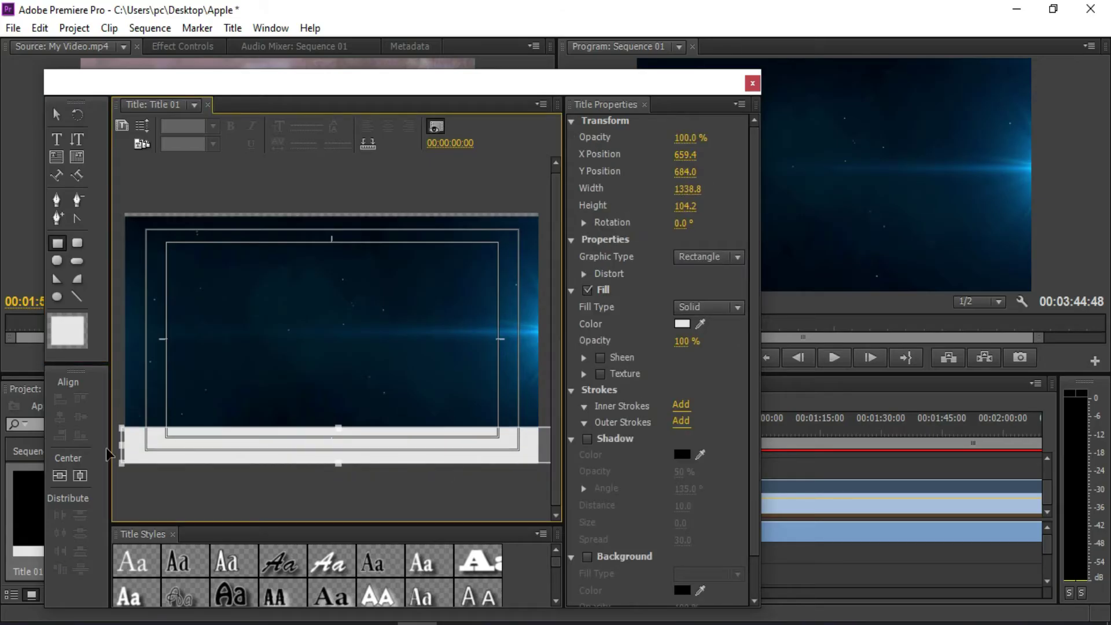
left_click_drag(120, 444, 118, 445)
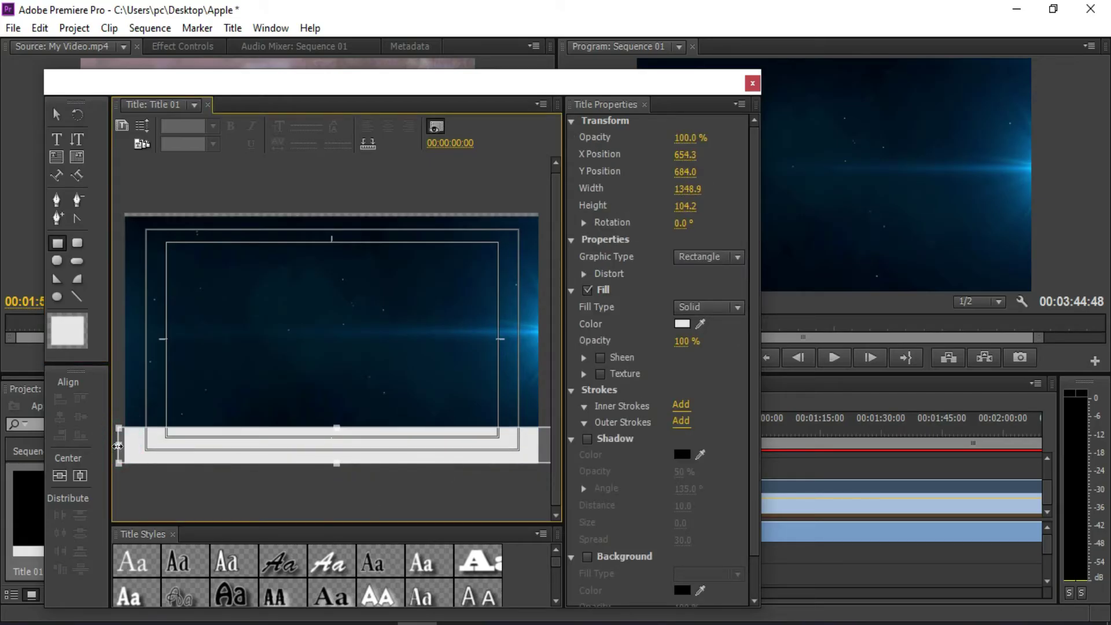
left_click(683, 324)
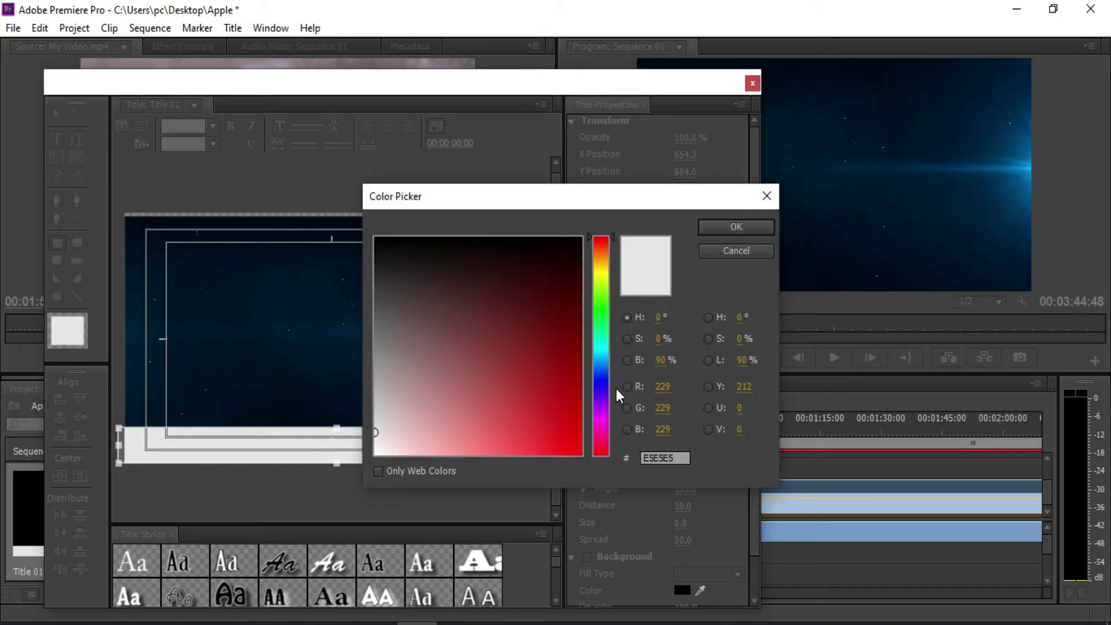
- Fill the bar with a softened green and lower its fill opacity
left_click(602, 317)
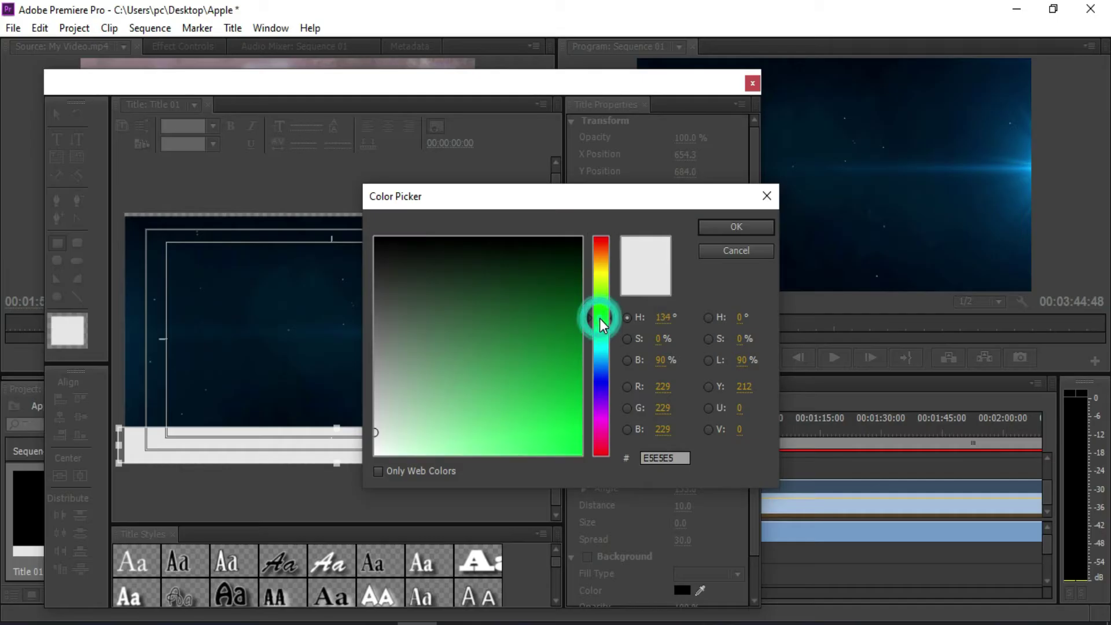
left_click(574, 446)
left_click_drag(576, 451, 520, 411)
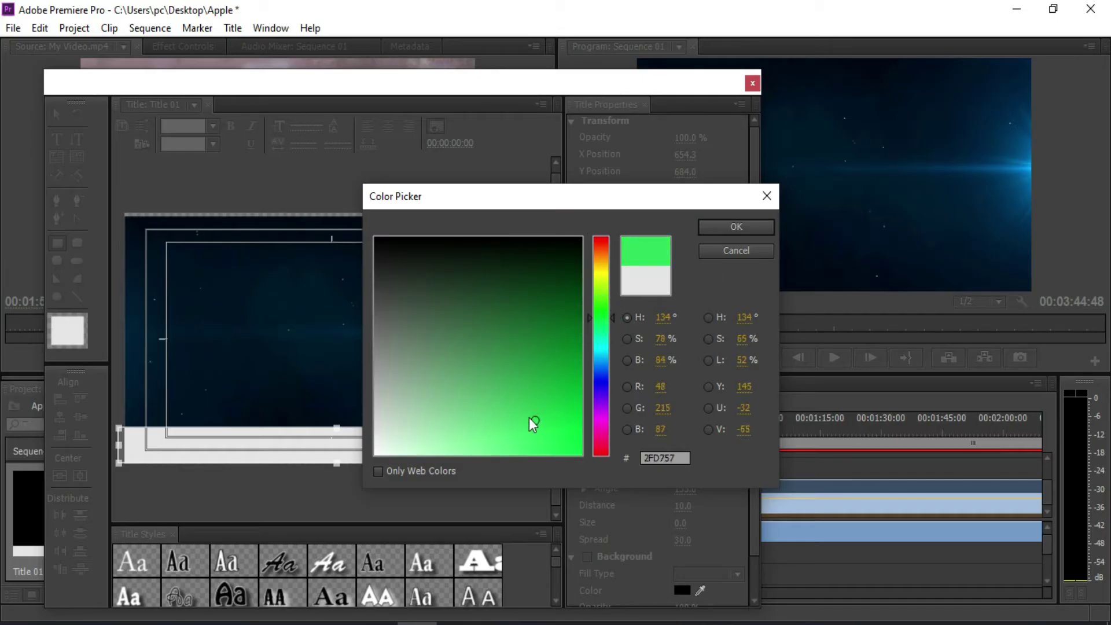
left_click(730, 228)
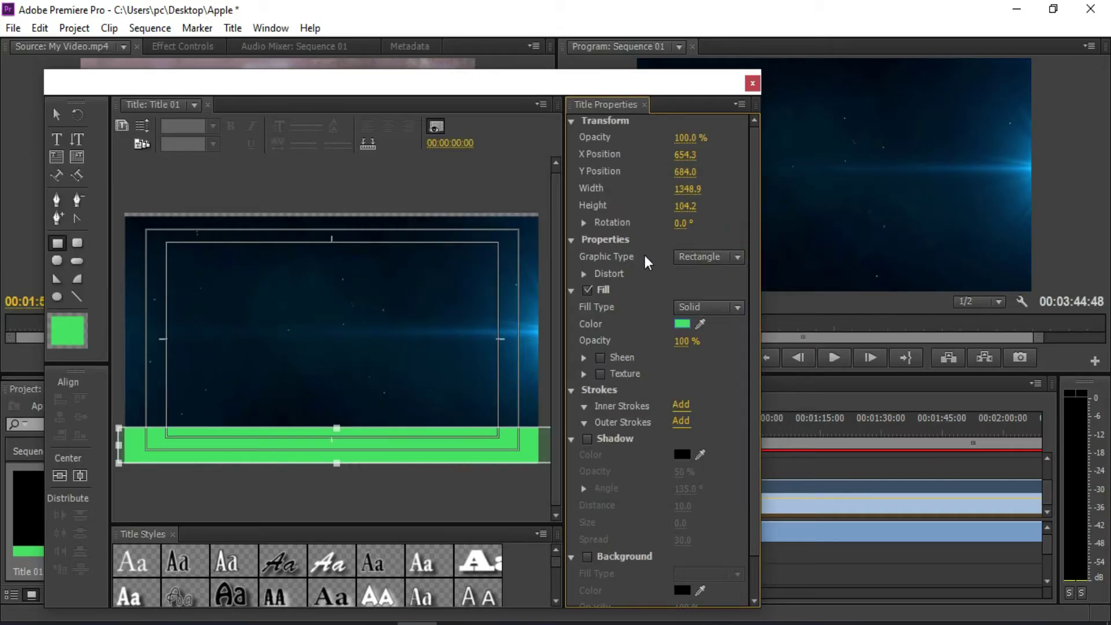
left_click_drag(682, 341, 671, 341)
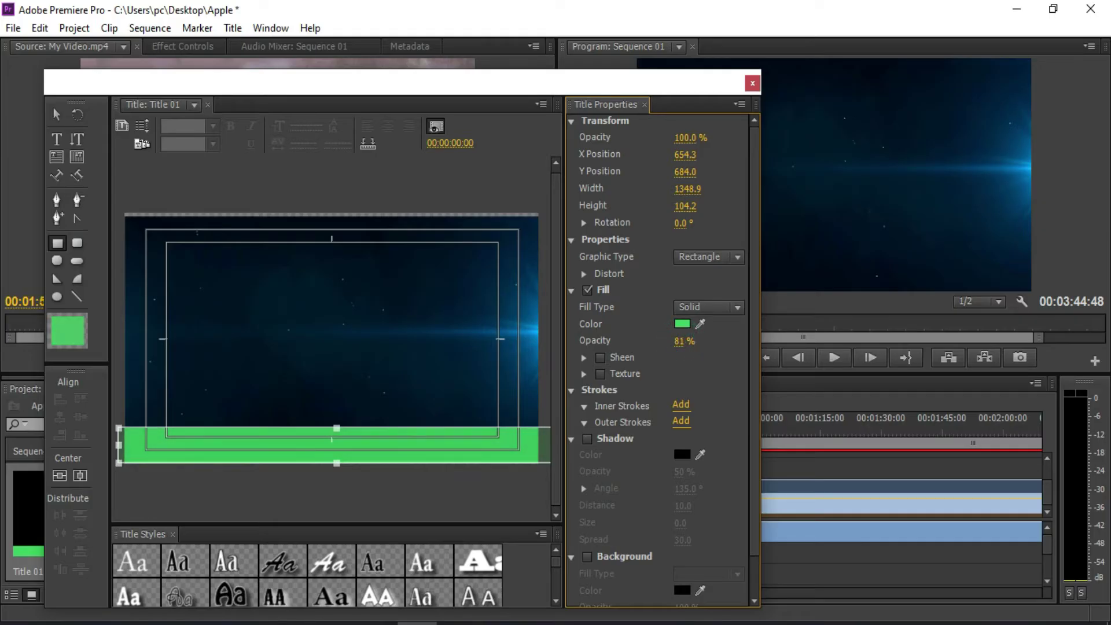
mouse_move(680, 342)
left_mouse_down()
mouse_move(660, 341)
mouse_move(694, 341)
left_mouse_up()
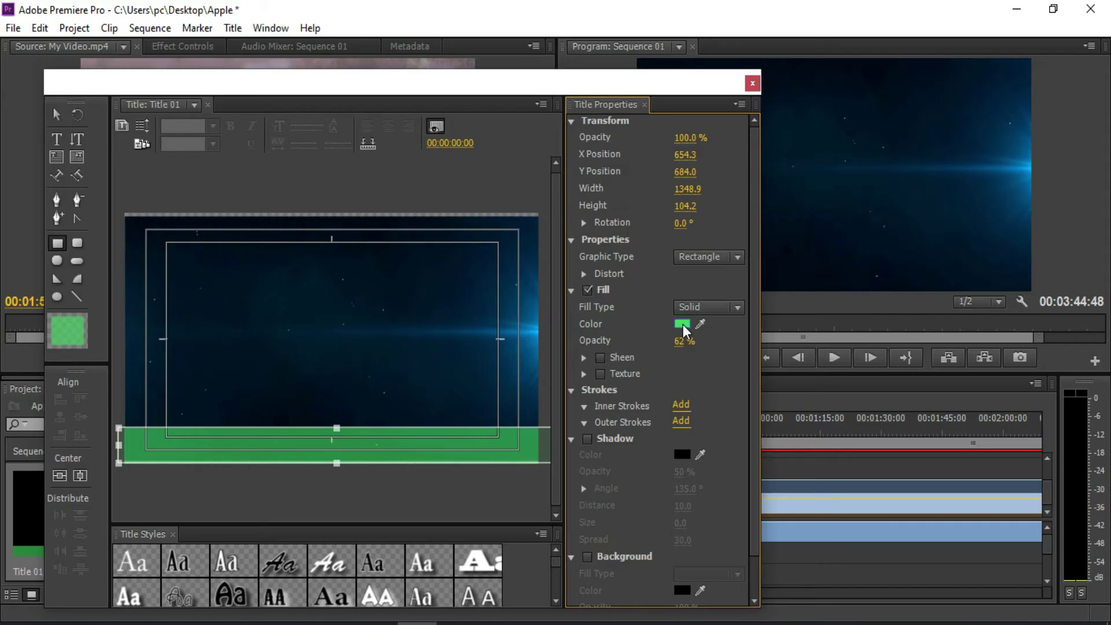
- Change the bar's fill to yellow FFFC09 at 100% opacity and close the title designer
left_click(683, 324)
left_click(601, 273)
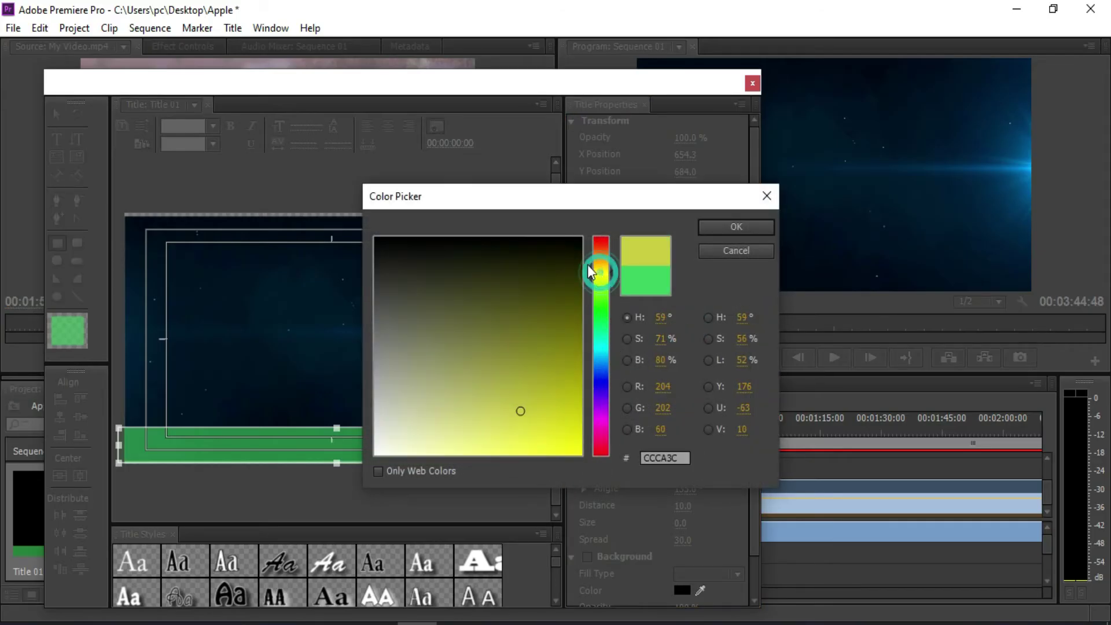
left_click(574, 453)
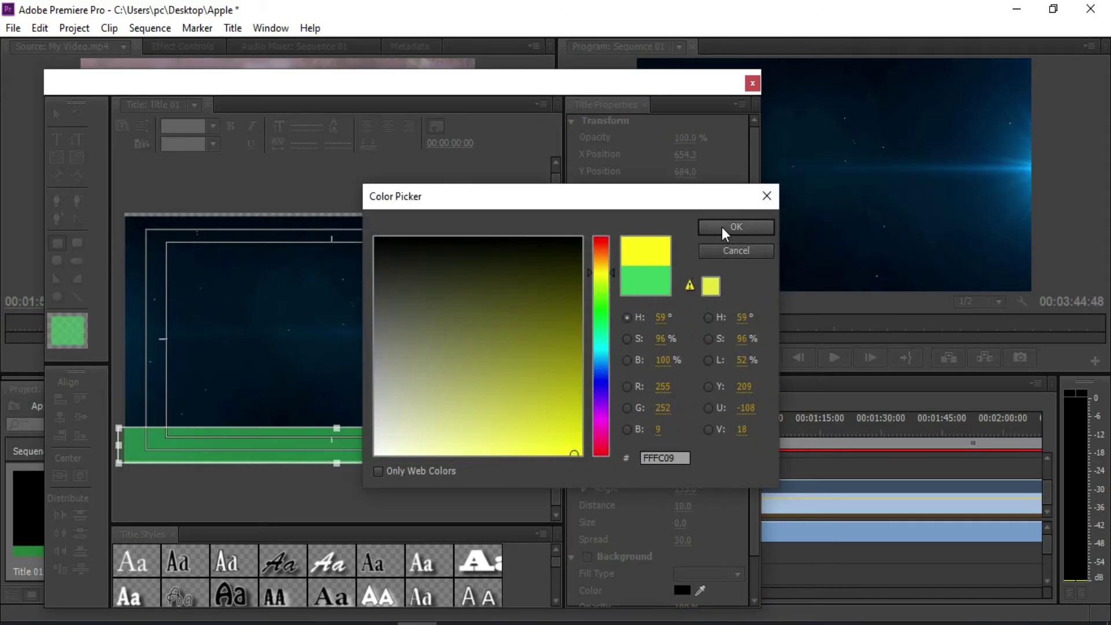
left_click(725, 228)
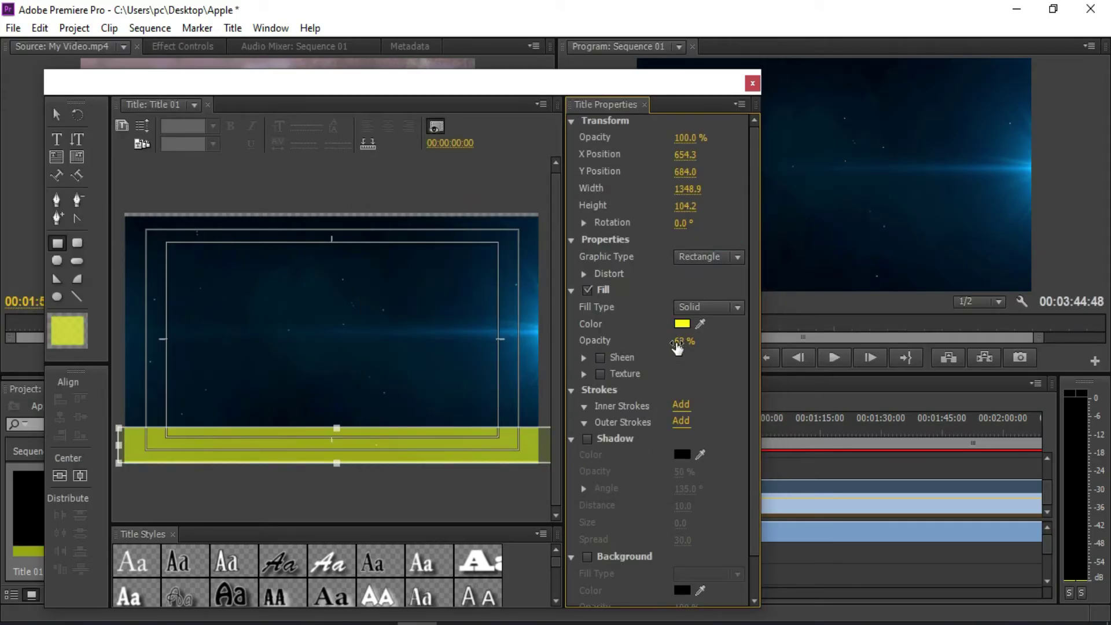
left_click_drag(677, 344, 690, 338)
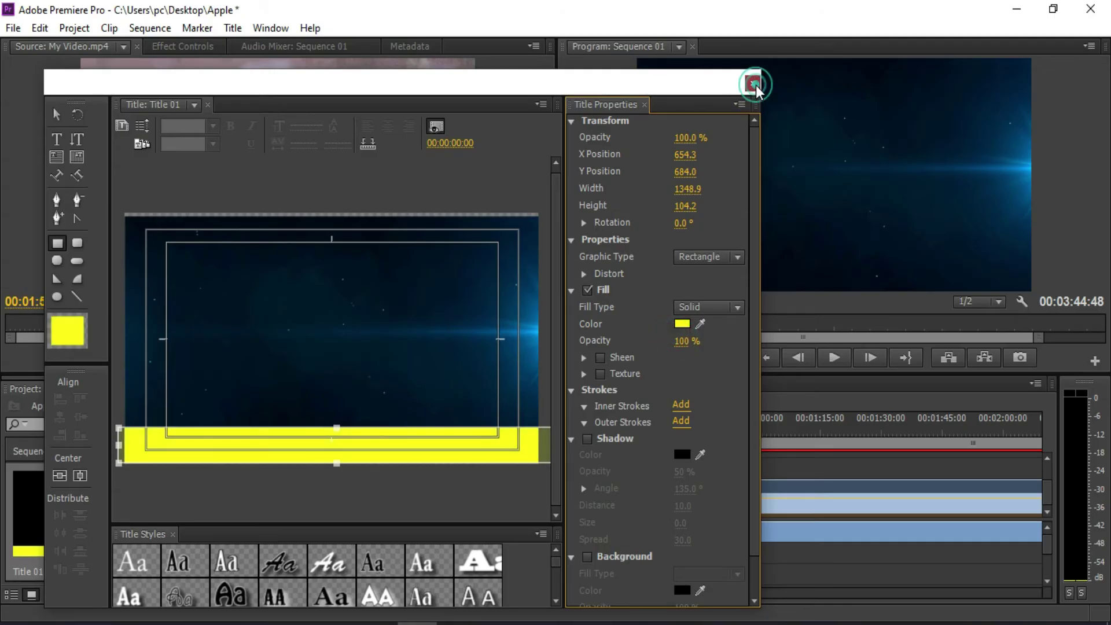
left_click(754, 86)
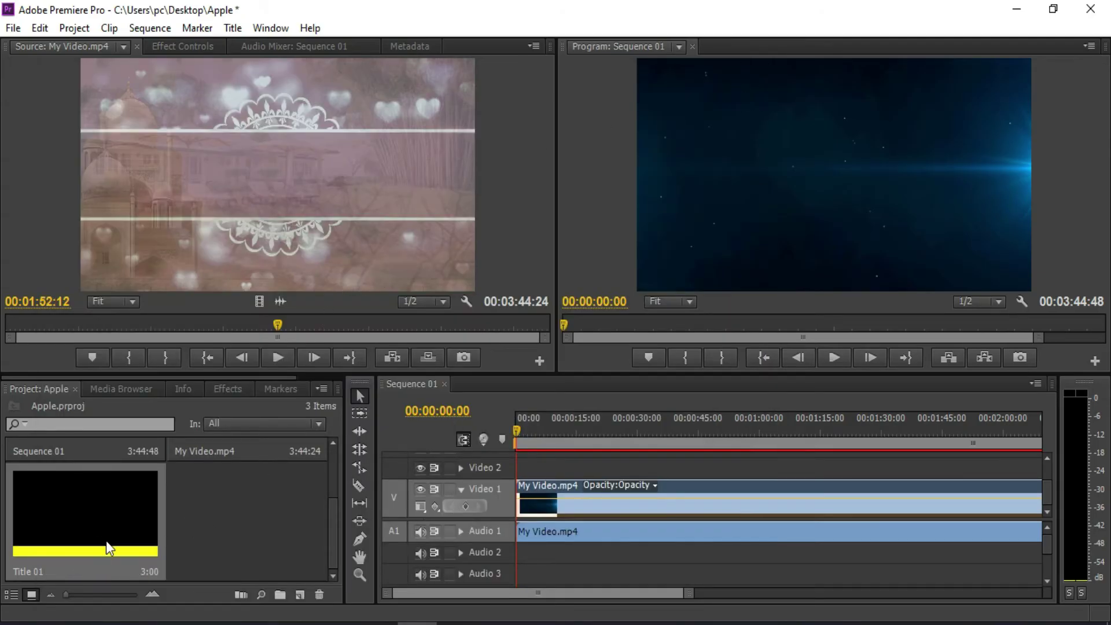
- Place Title 01 on Video 2 at 07:00, preview it, and park the playhead at 06:40
left_click_drag(519, 432, 543, 432)
mouse_move(131, 550)
left_mouse_down()
mouse_move(557, 471)
mouse_move(547, 473)
mouse_move(976, 455)
left_mouse_up()
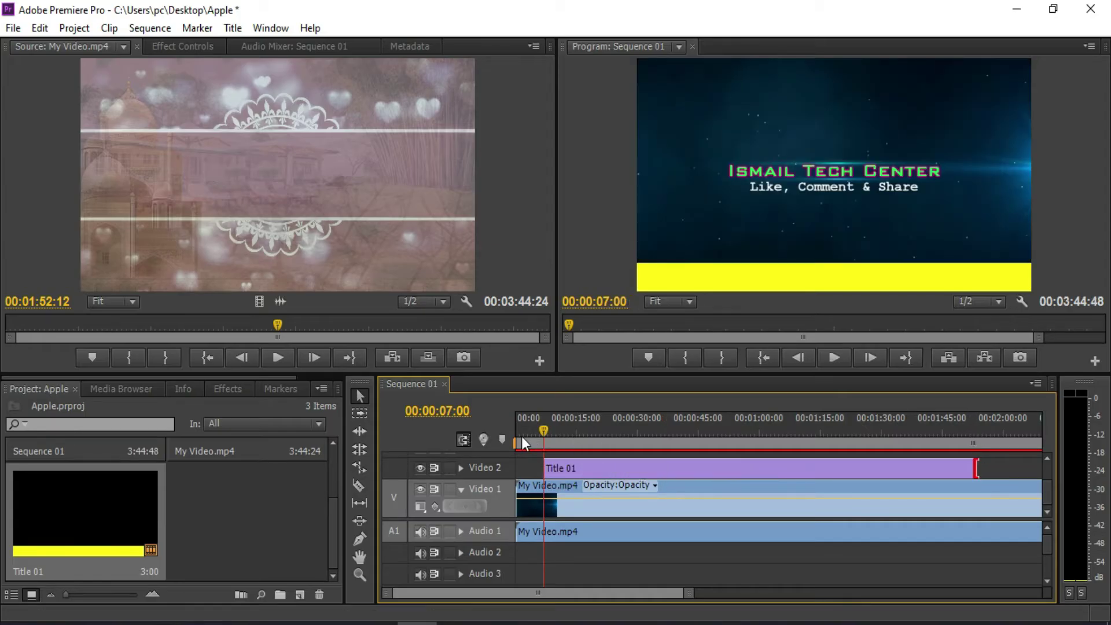
left_click(543, 432)
key("space")
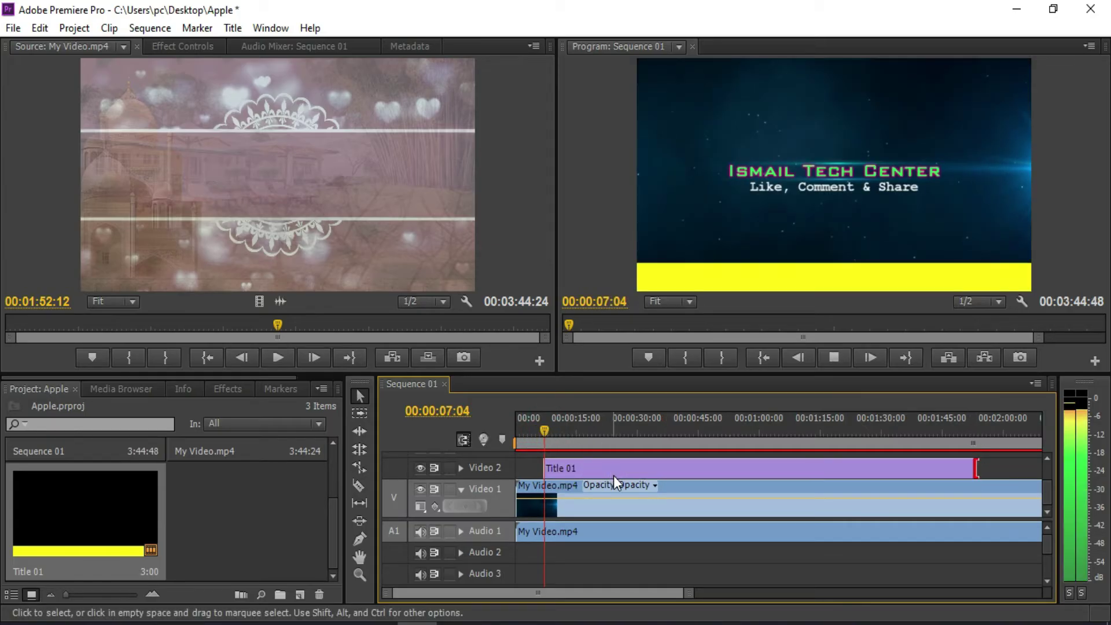
key("space")
left_click(546, 431)
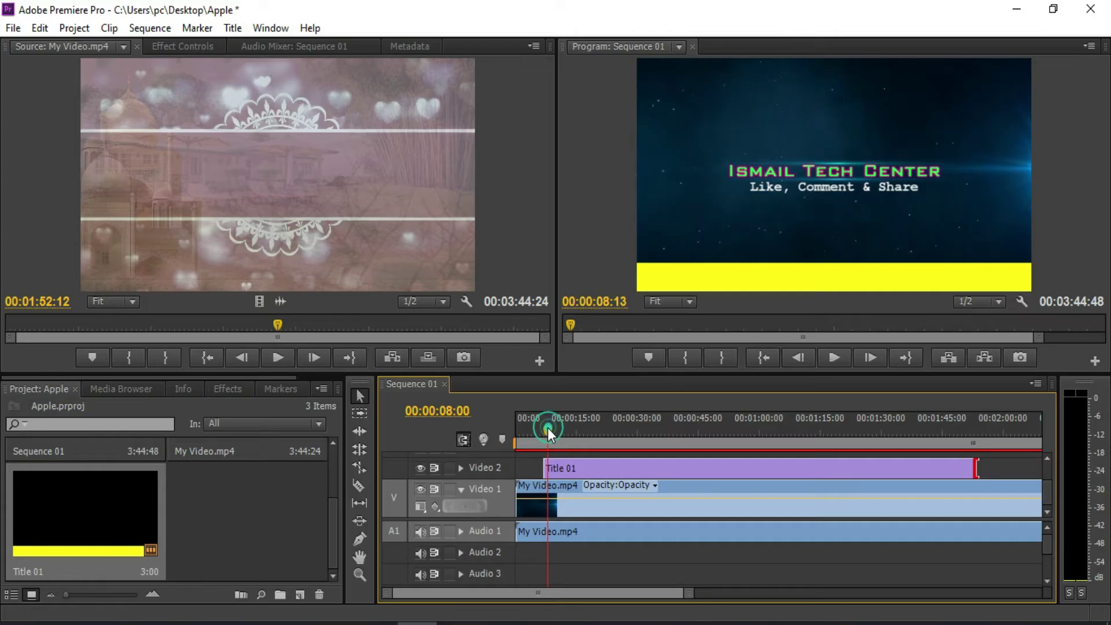
left_click(542, 430)
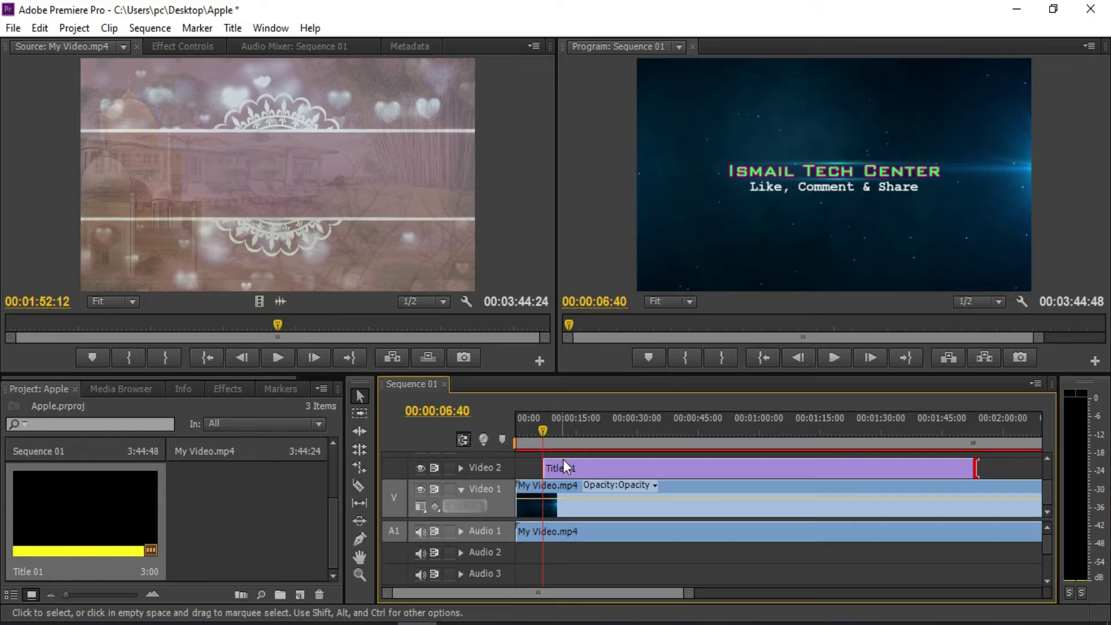
- Apply the Fast Blur In preset from Presets > Blurs to the Title 01 clip on Video 2
left_click(182, 46)
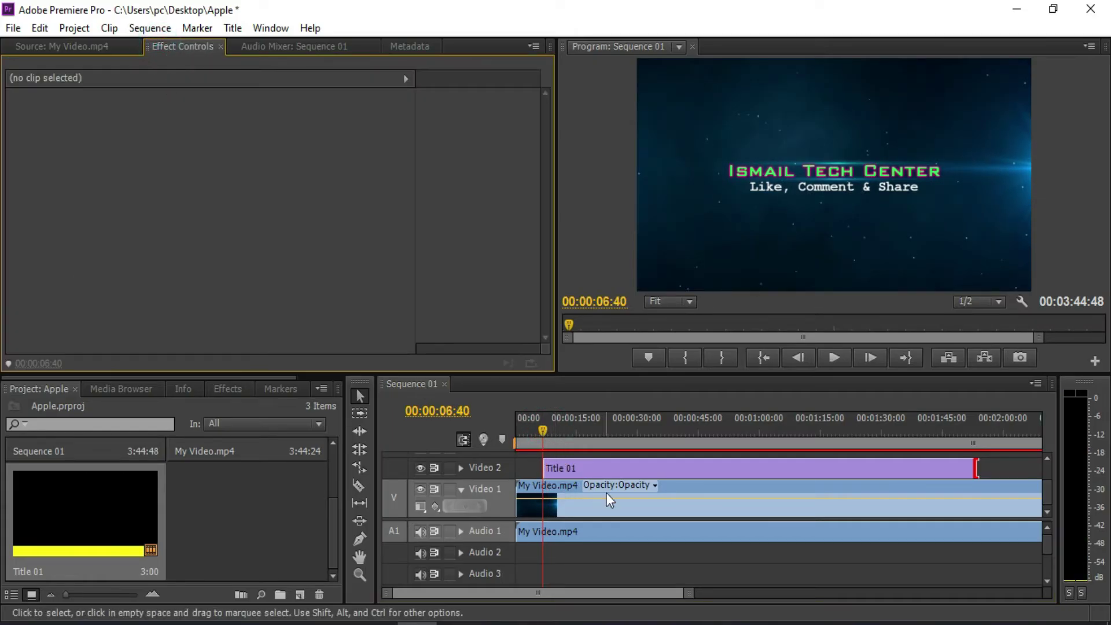
left_click(574, 478)
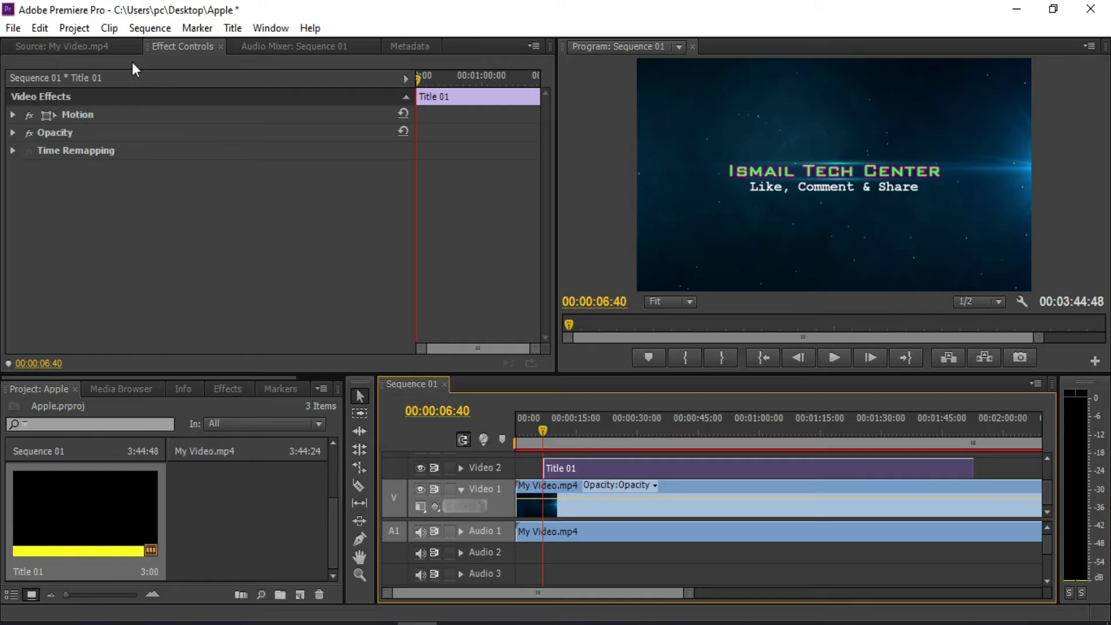
left_click(61, 47)
left_click(225, 393)
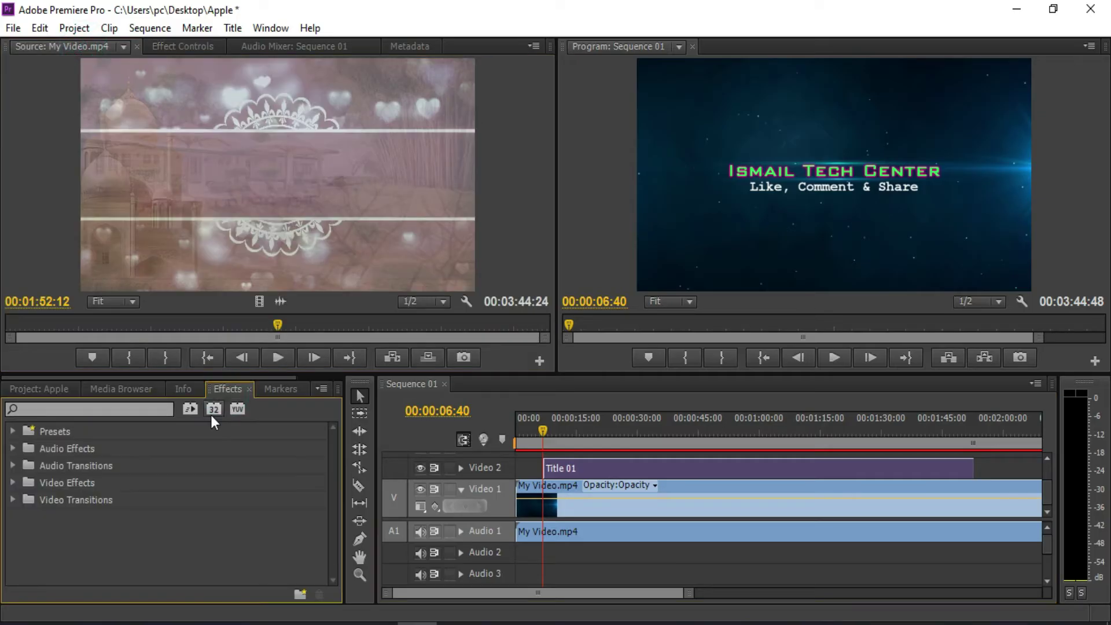
left_click(12, 431)
left_click(22, 466)
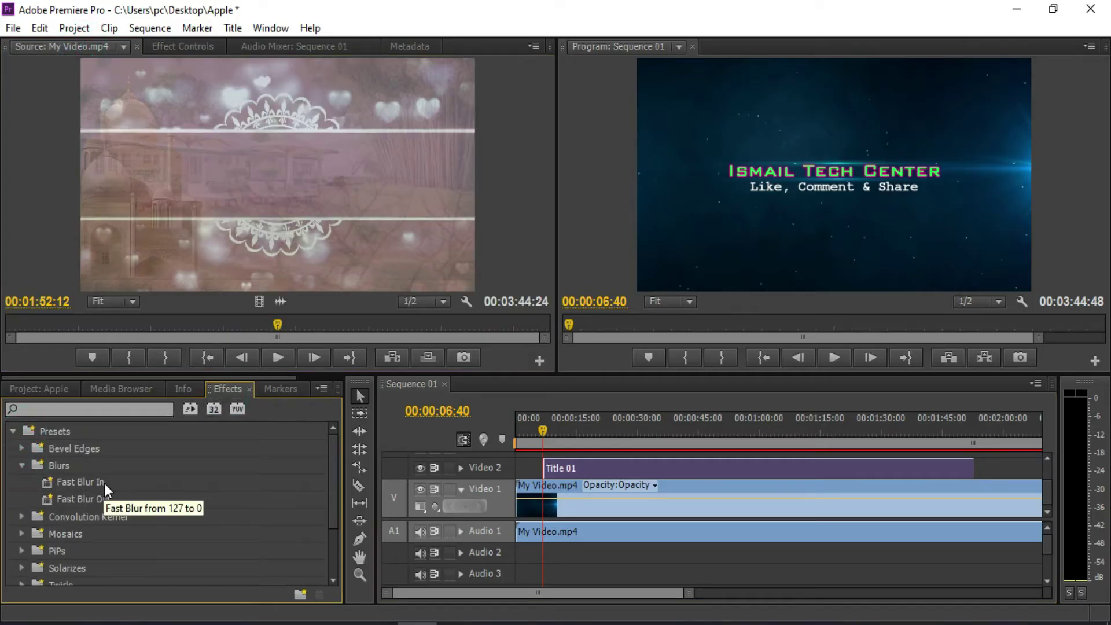
left_click_drag(104, 484, 556, 472)
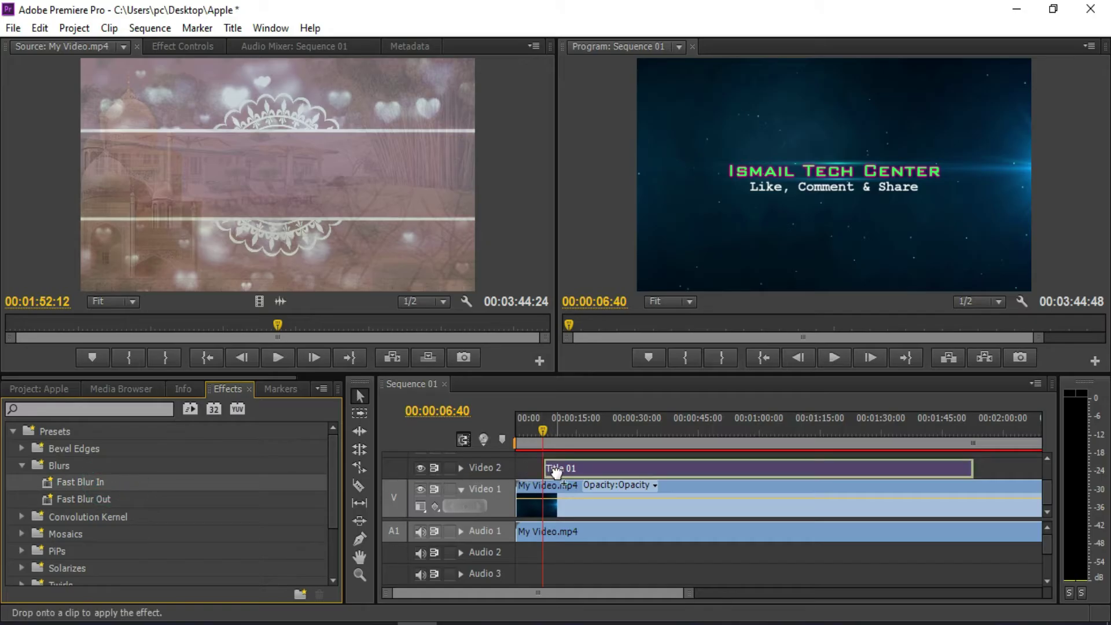
left_click_drag(540, 436, 529, 439)
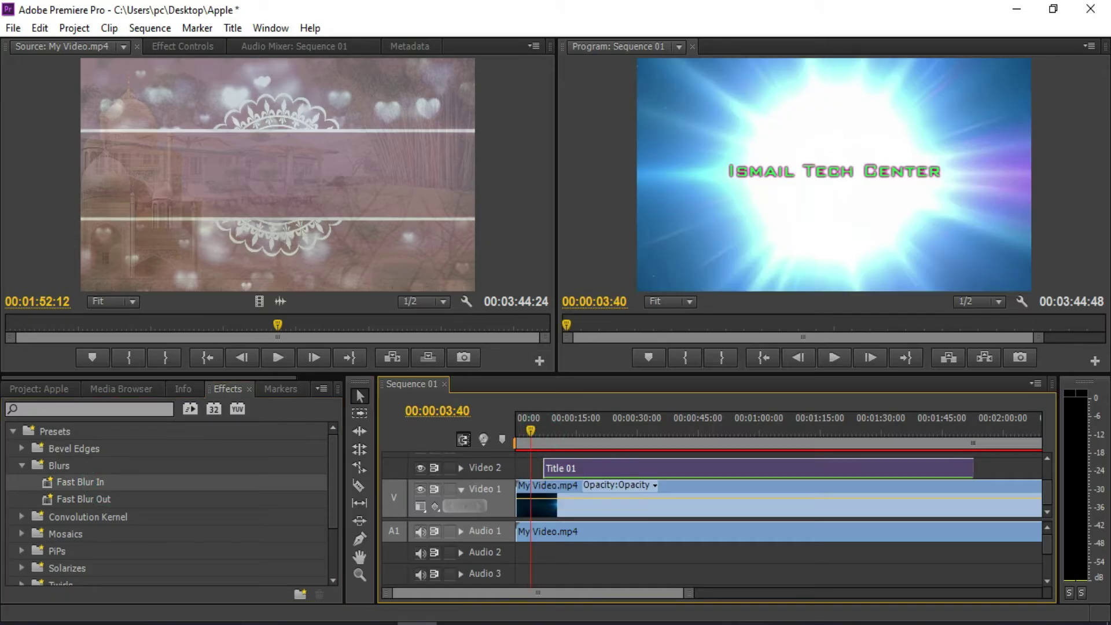
- Adjust the speaker volume and play the sequence to check the blur-in, stopping at 08:37
key("XF86AudioLowerVolume")
key("XF86AudioLowerVolume")
key("XF86AudioLowerVolume")
key("XF86AudioLowerVolume")
key("XF86AudioLowerVolume")
key("XF86AudioLowerVolume")
key("XF86AudioLowerVolume")
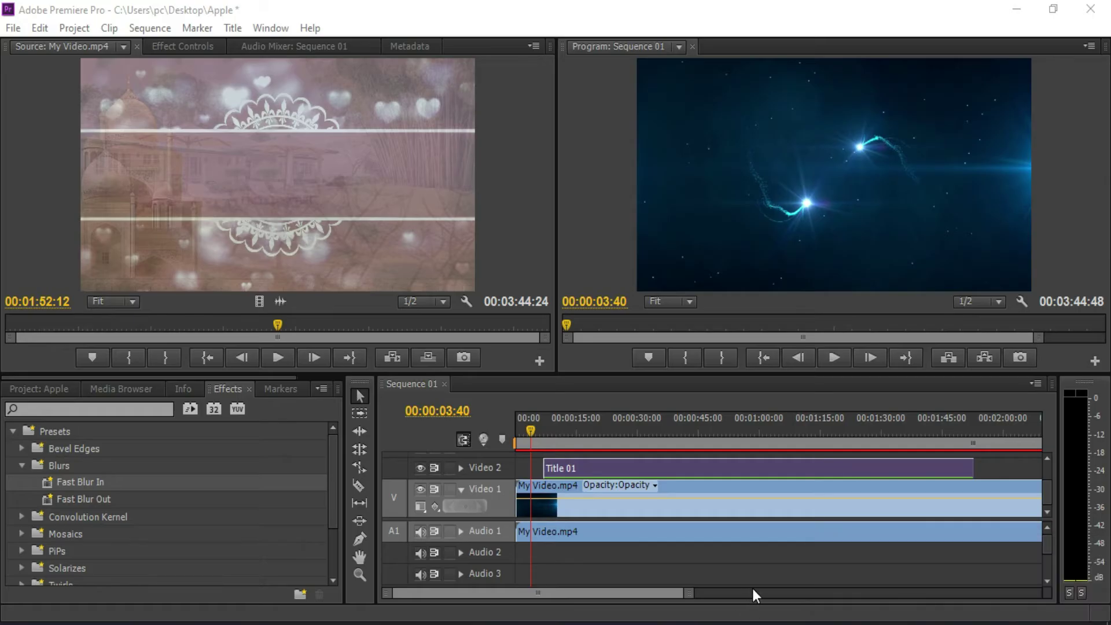
key("XF86AudioRaiseVolume")
key("XF86AudioRaiseVolume")
key("XF86AudioRaiseVolume")
key("XF86AudioRaiseVolume")
key("XF86AudioRaiseVolume")
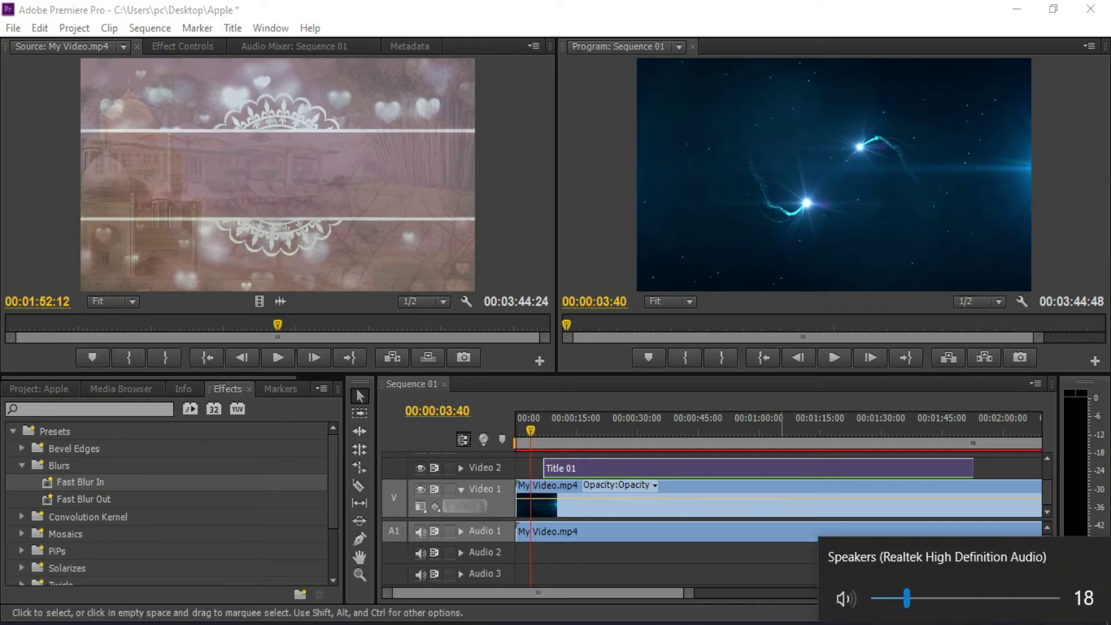
left_click(831, 355)
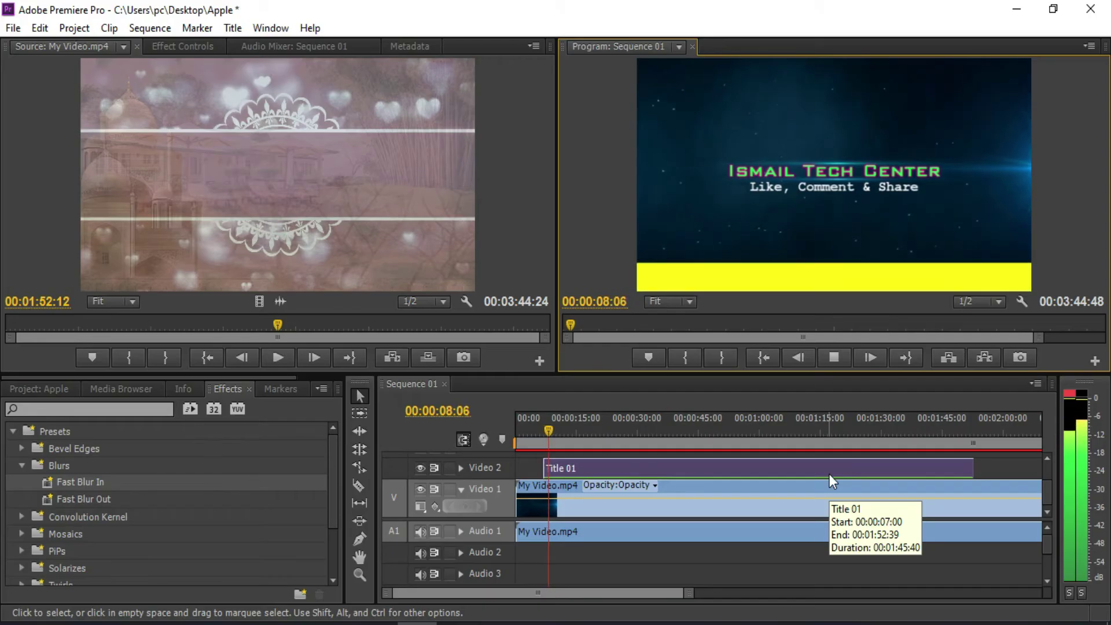
key("space")
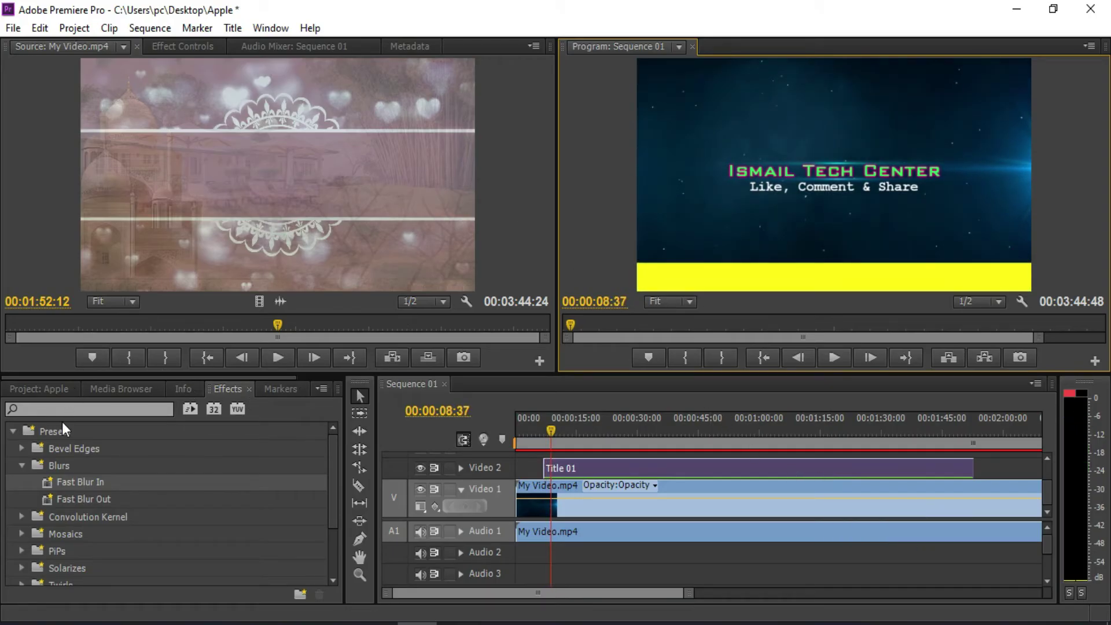
- Create a new Default Roll title named Title 02
left_click(242, 32)
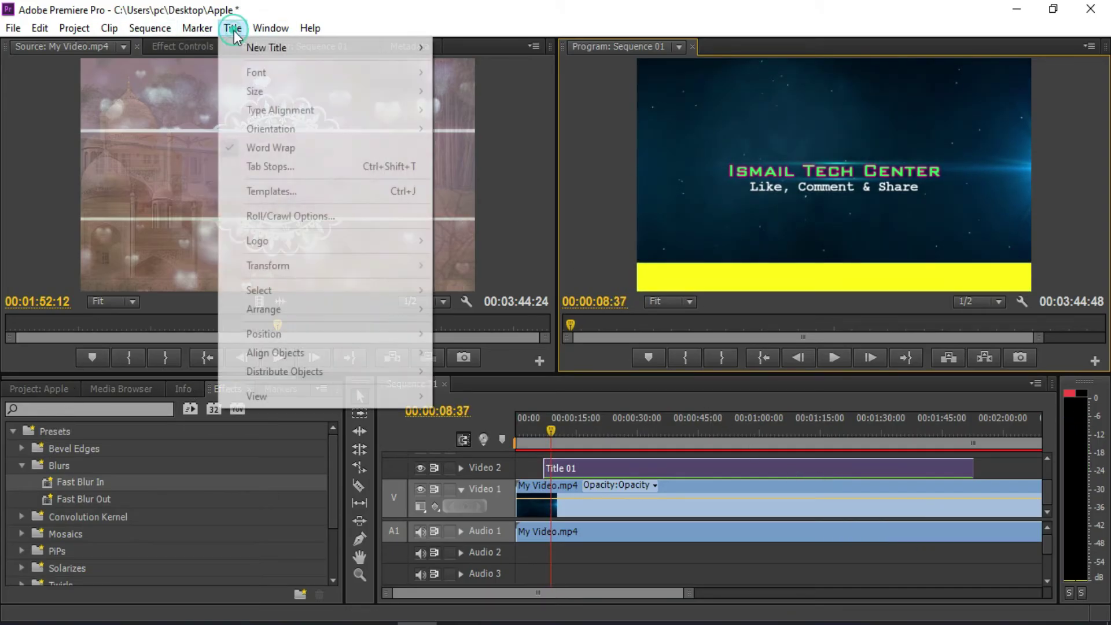
mouse_move(245, 46)
left_click(491, 66)
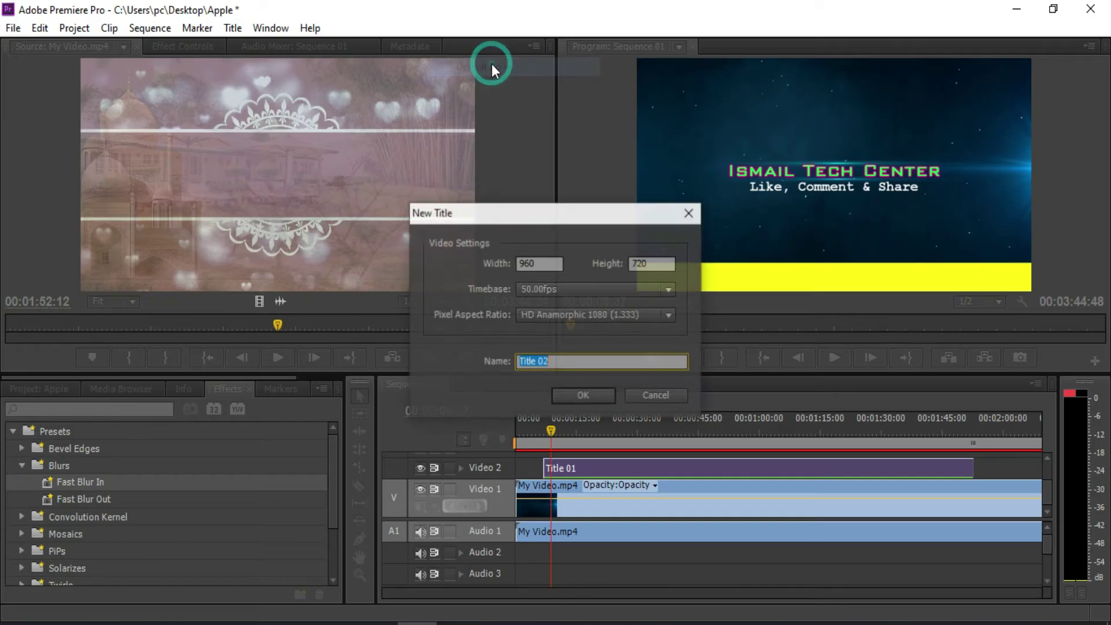
left_click(580, 401)
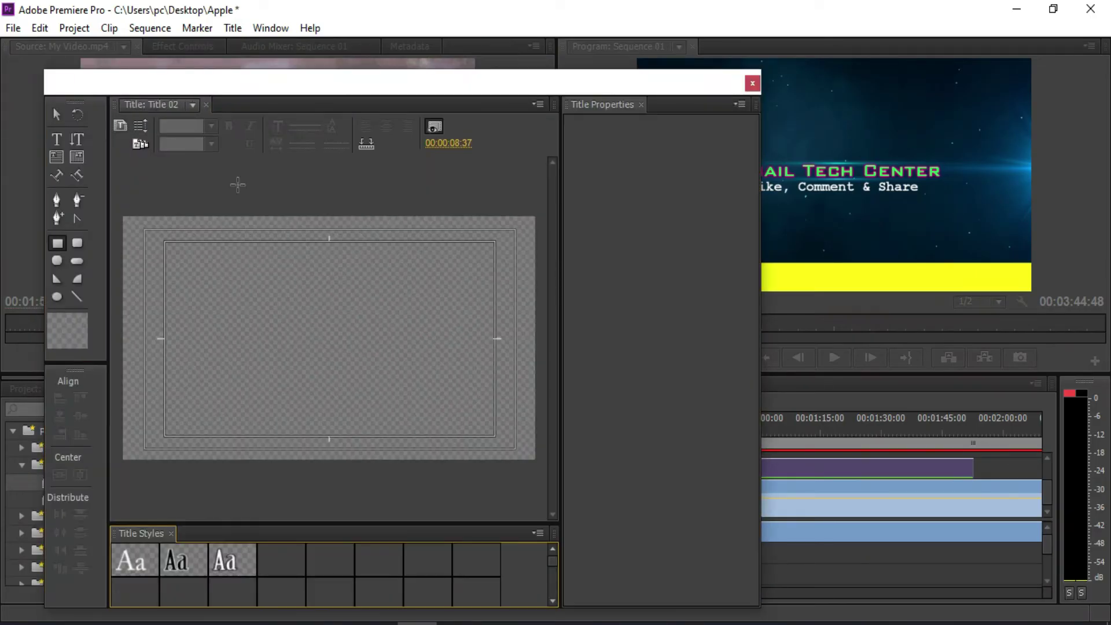
- Start a text line at the yellow bar's left end and set its font to Times New Roman
left_click(56, 139)
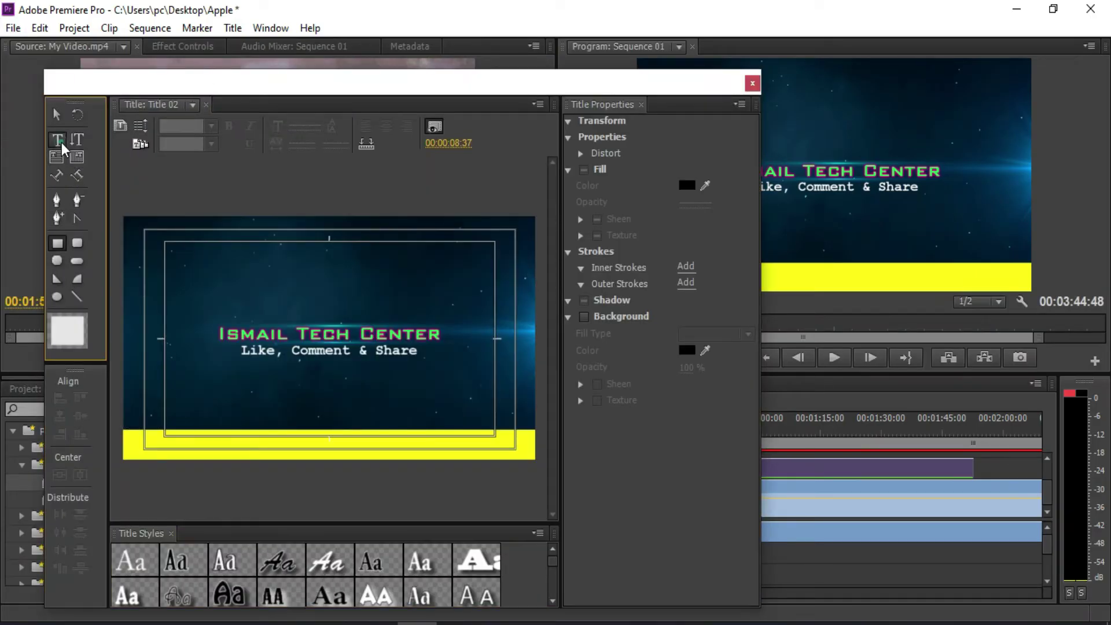
left_click(149, 440)
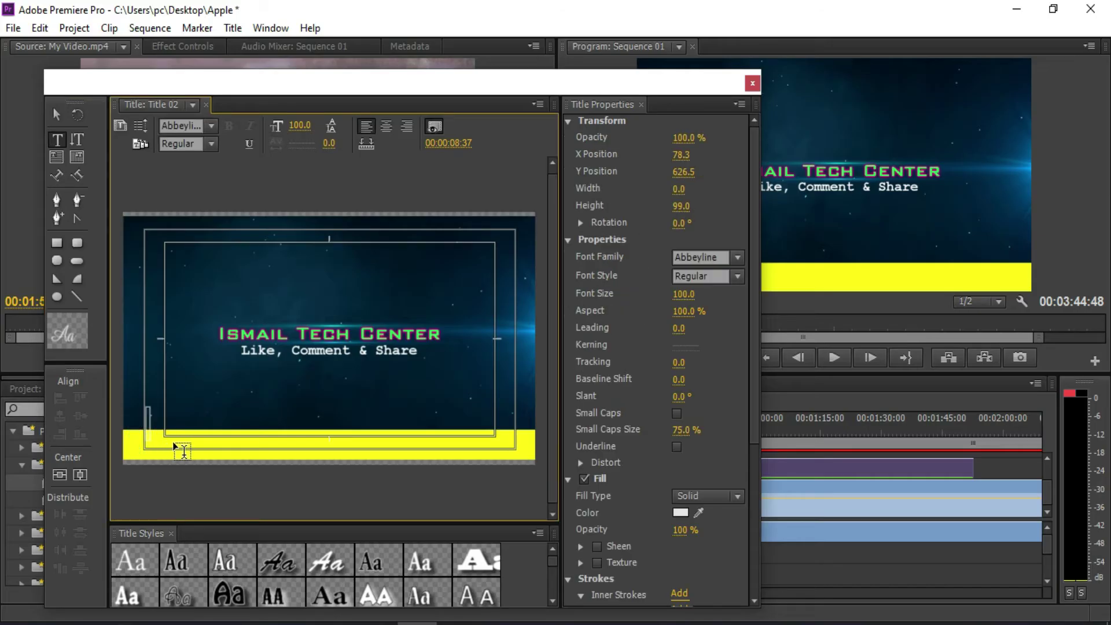
left_click(181, 126)
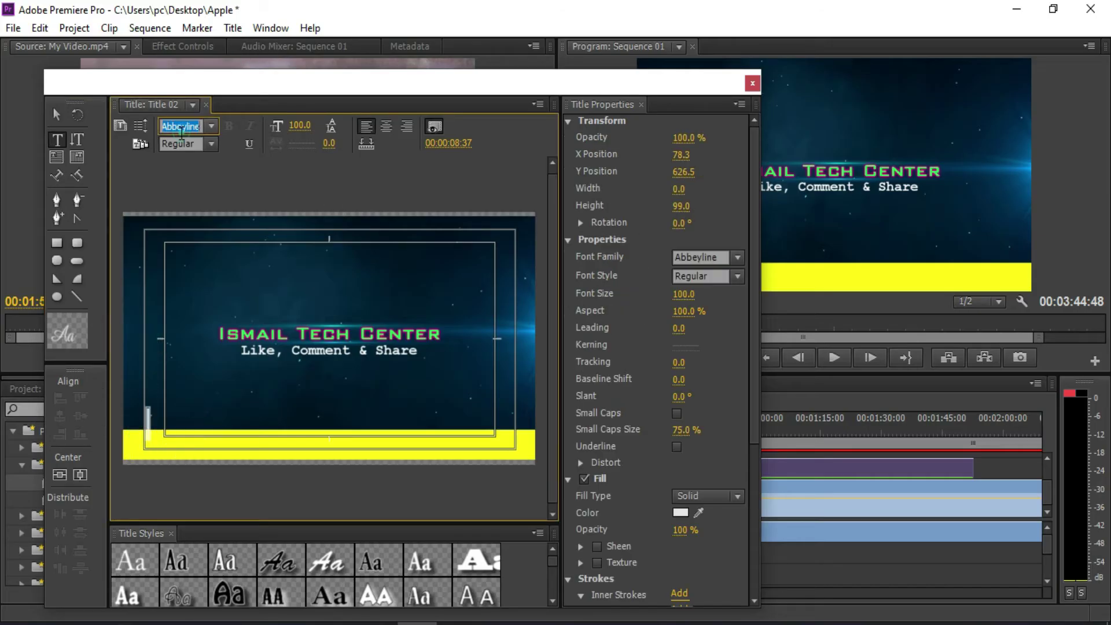
left_click(149, 429)
type("S")
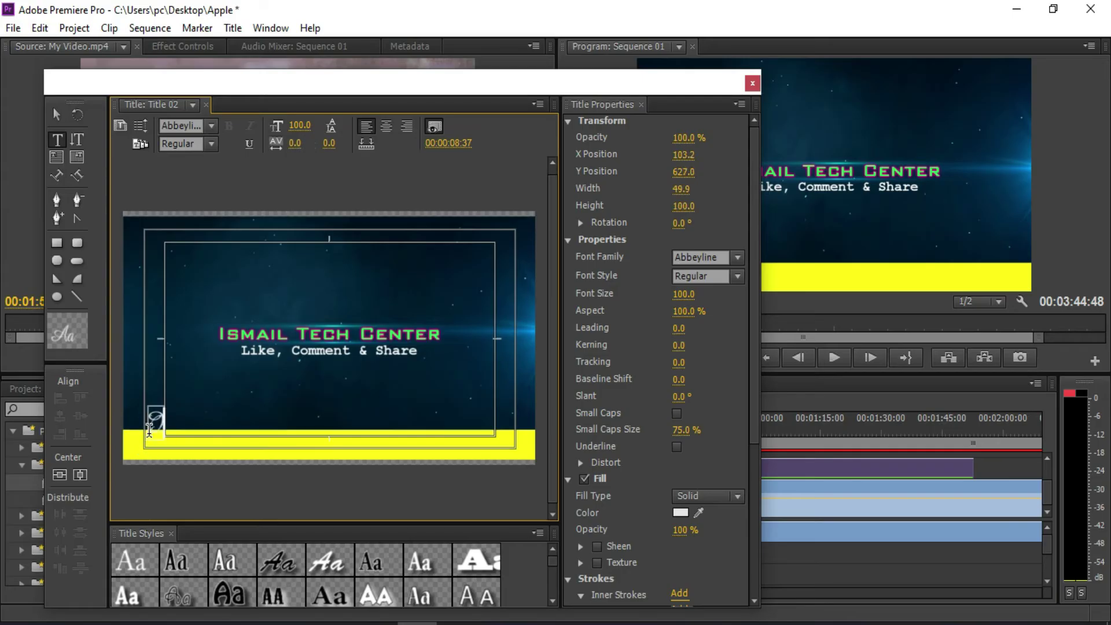
type("s")
type("m")
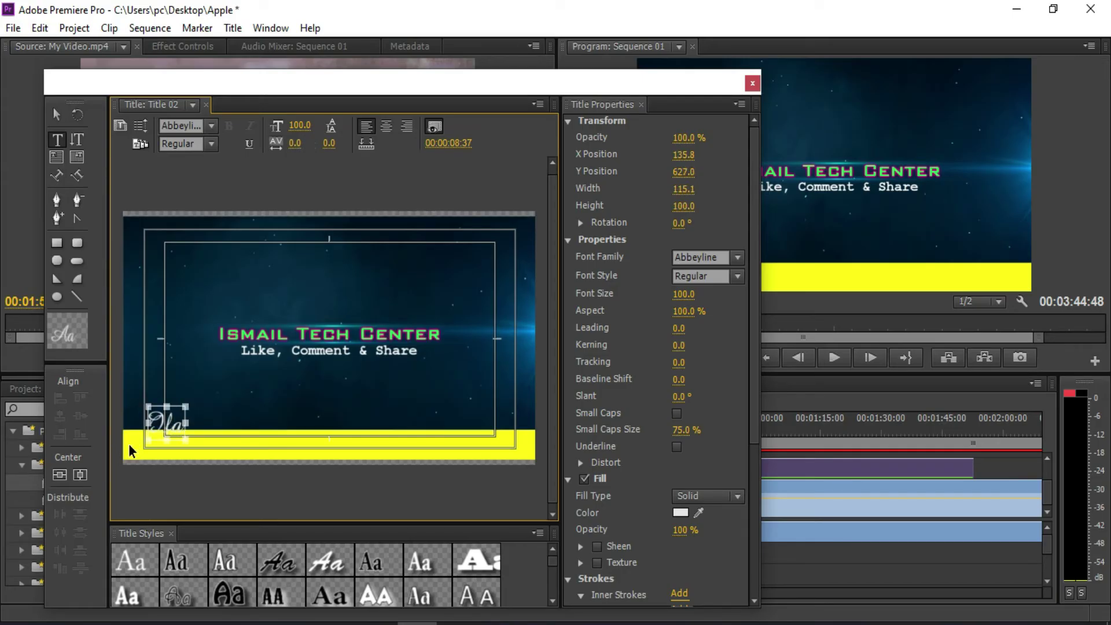
left_click(181, 125)
type("T3IYUGUN")
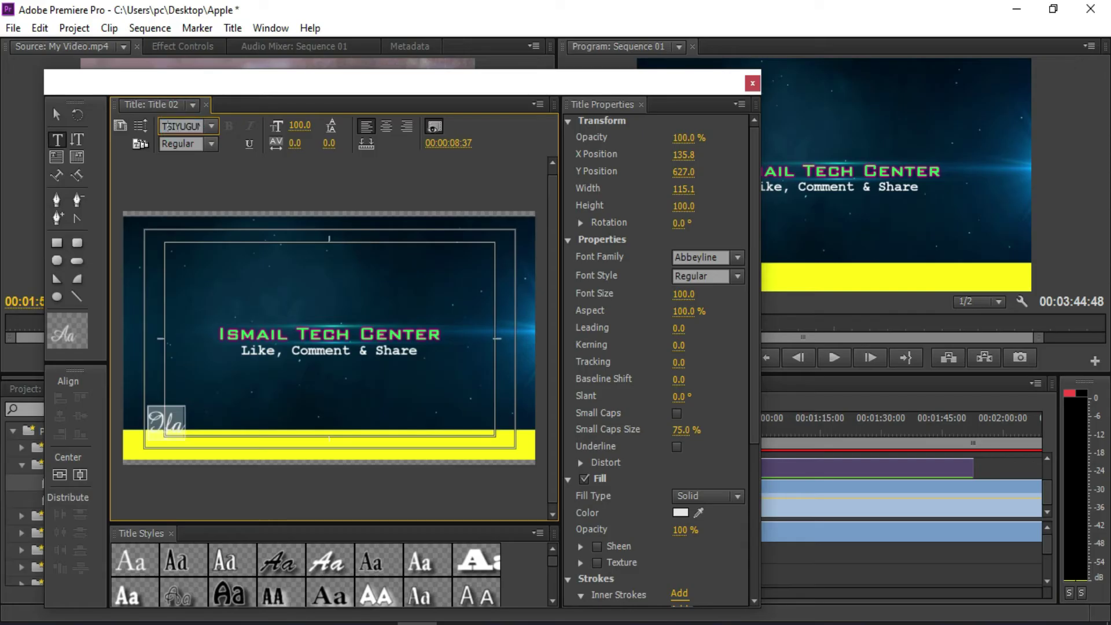
key("Return")
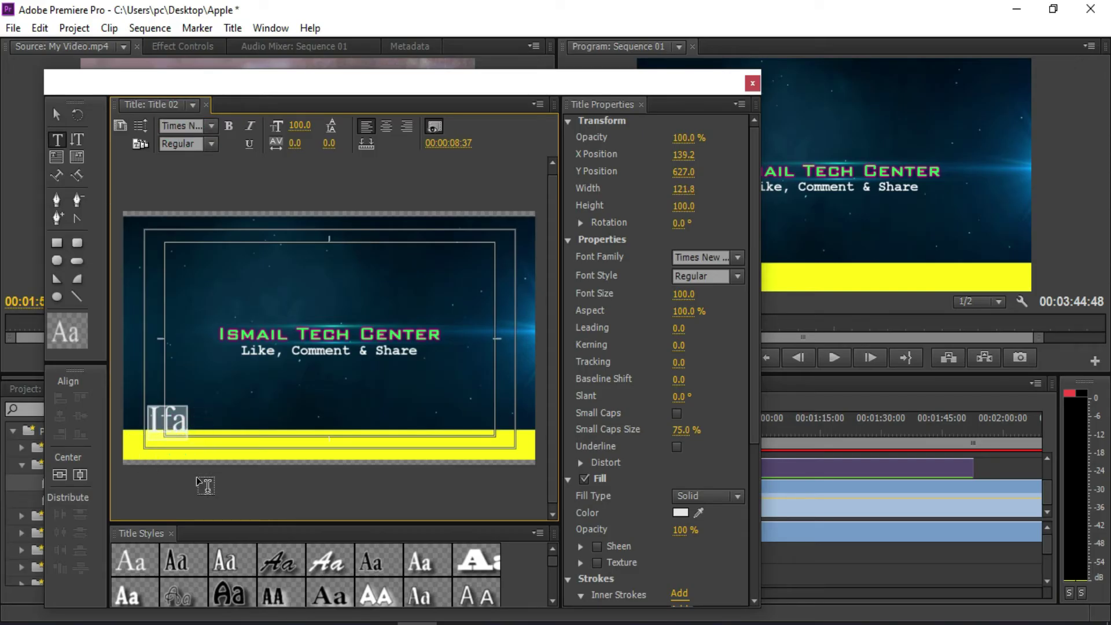
- Replace the placeholder with "If You Like To my channel" and select the whole line
key("BackSpace")
type("If You Like To mY")
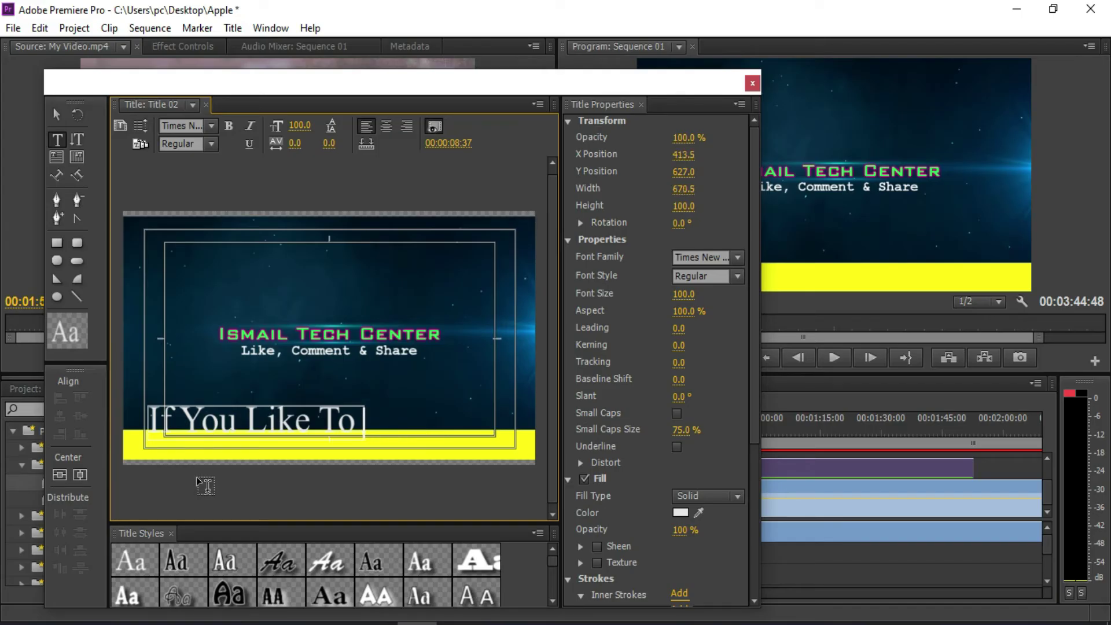
type("my")
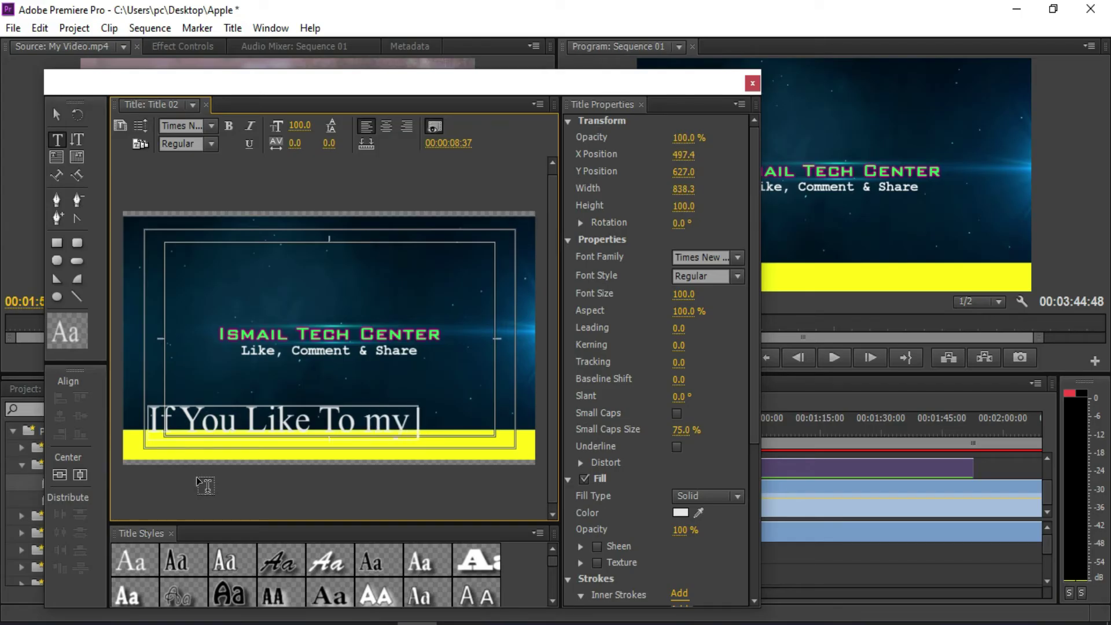
type(" channel")
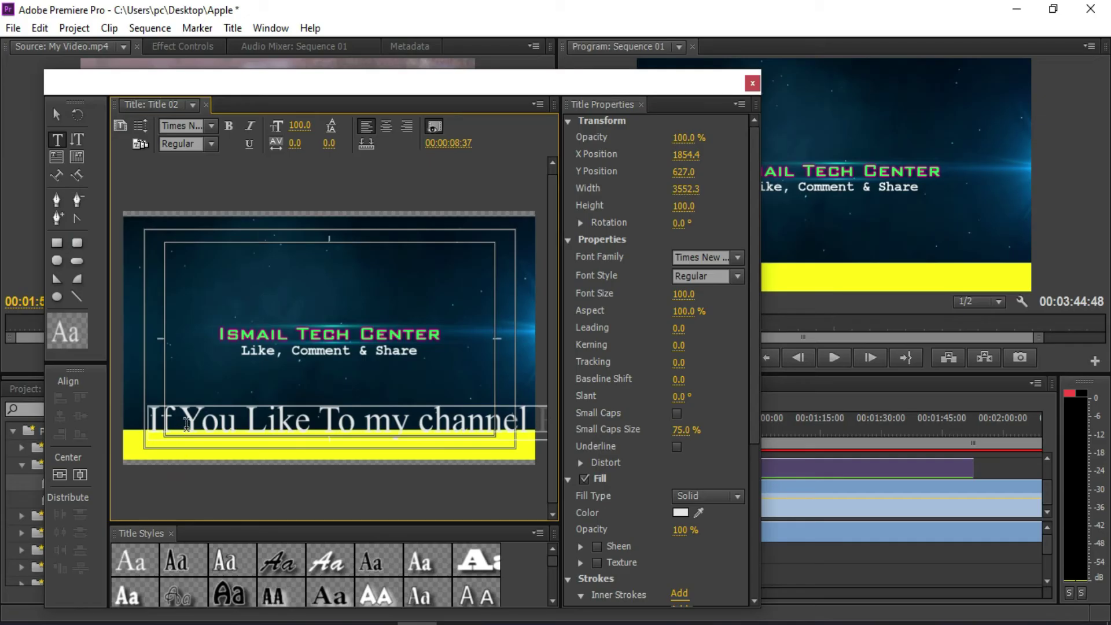
key("ctrl+a")
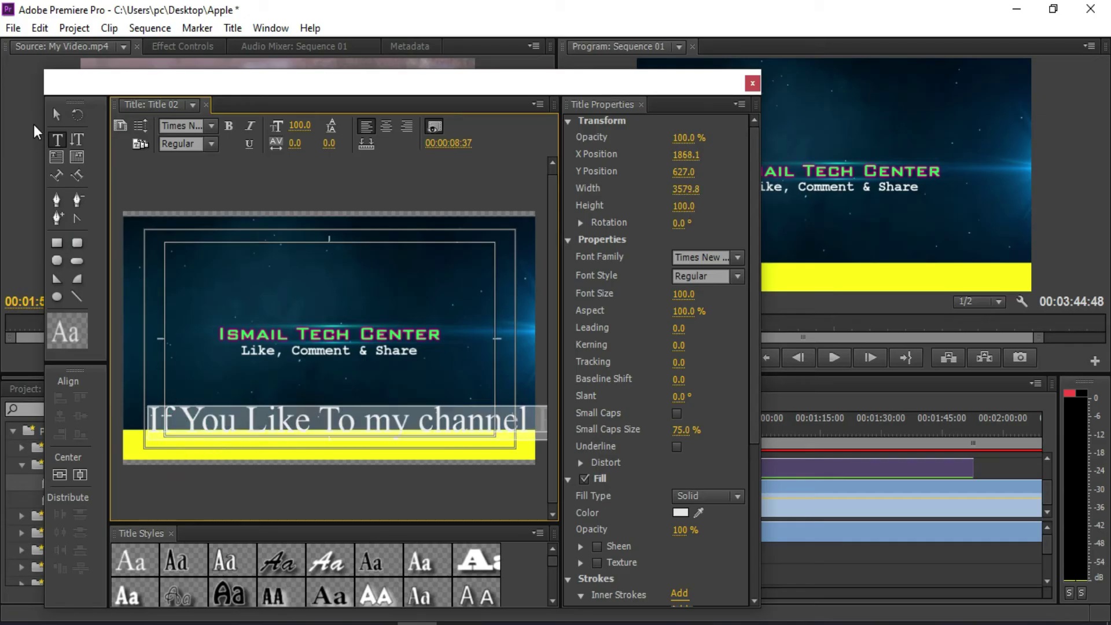
- Move the text line down toward the bar and make its fill colour black
left_click(57, 115)
left_click_drag(224, 431, 210, 456)
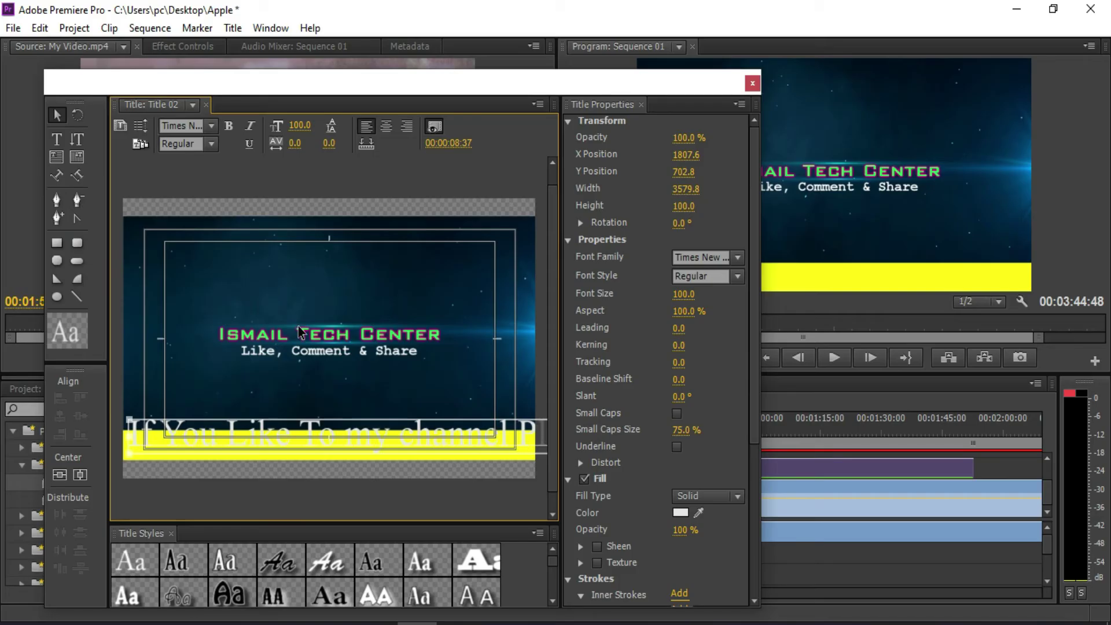
left_click(56, 139)
left_click(173, 443)
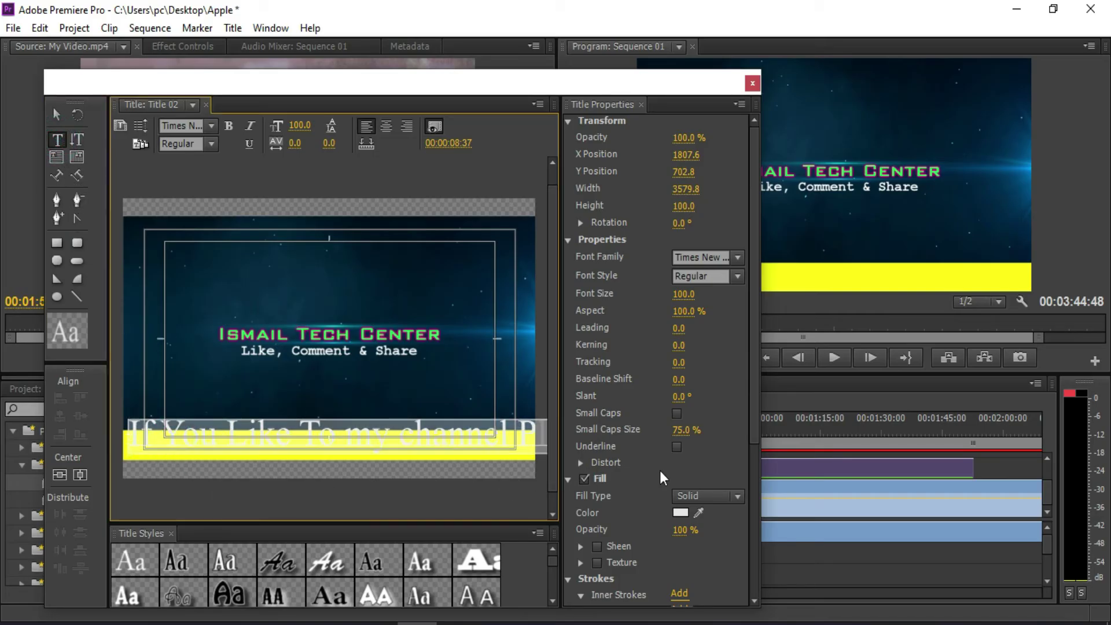
left_click(679, 512)
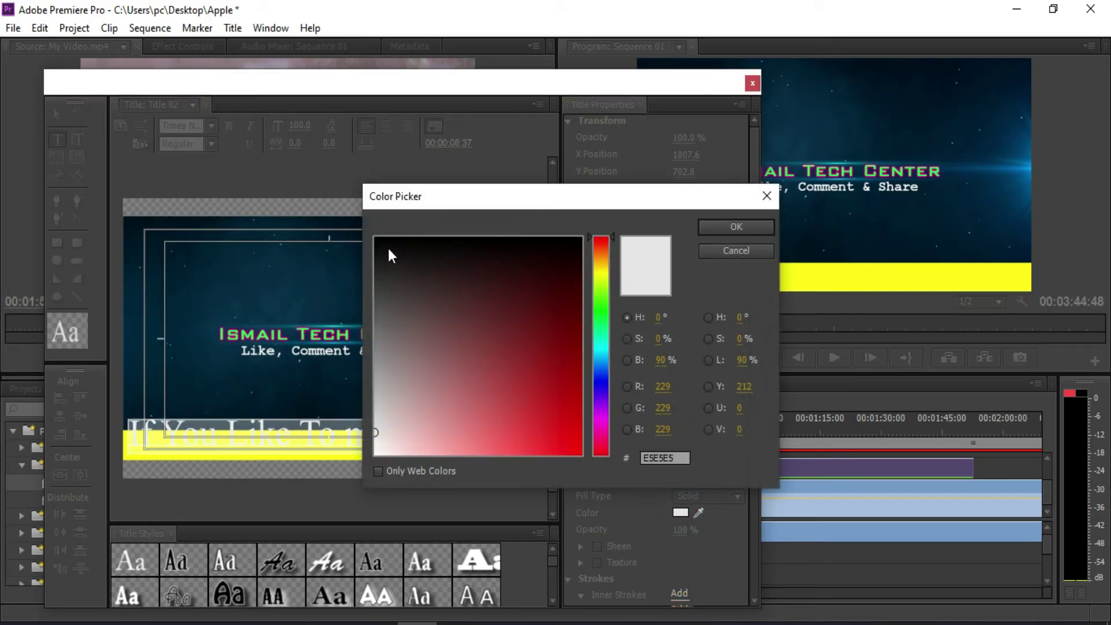
left_click(384, 237)
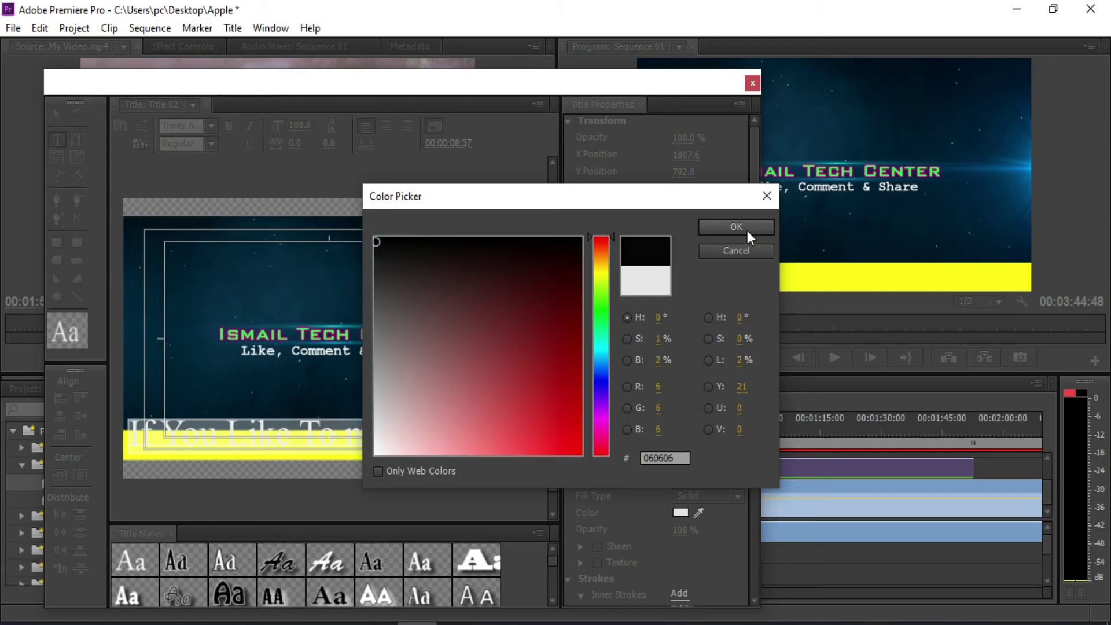
left_click(747, 230)
- Set the text to size 80 and bold, then lower it into the yellow bar at Y 756.9
left_click_drag(297, 124, 294, 125)
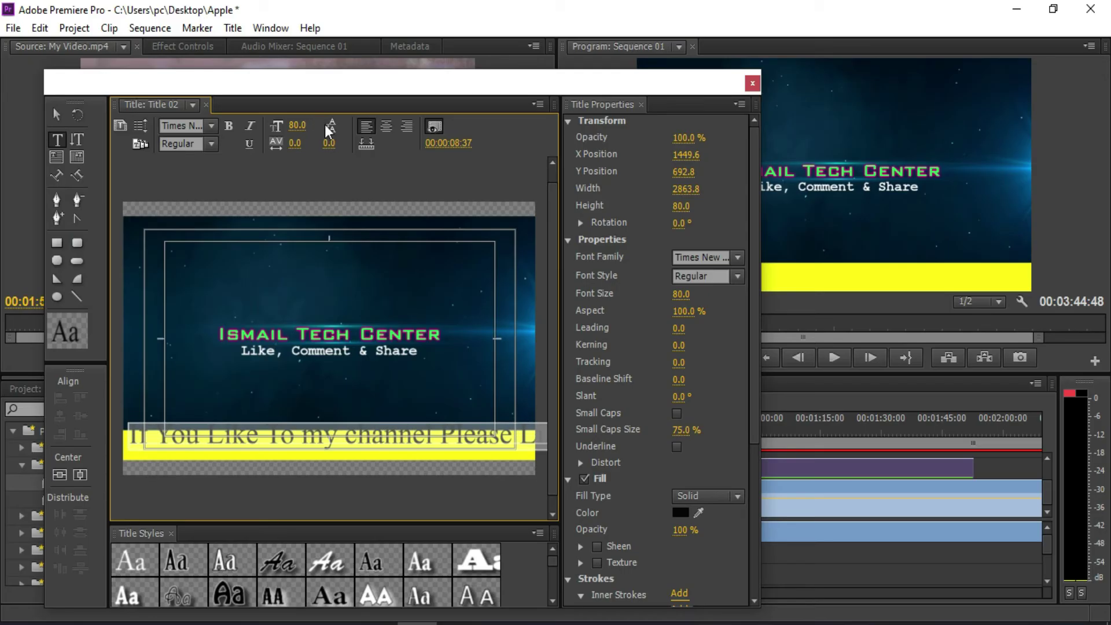
left_click(229, 125)
left_click(56, 115)
left_click_drag(297, 438, 296, 453)
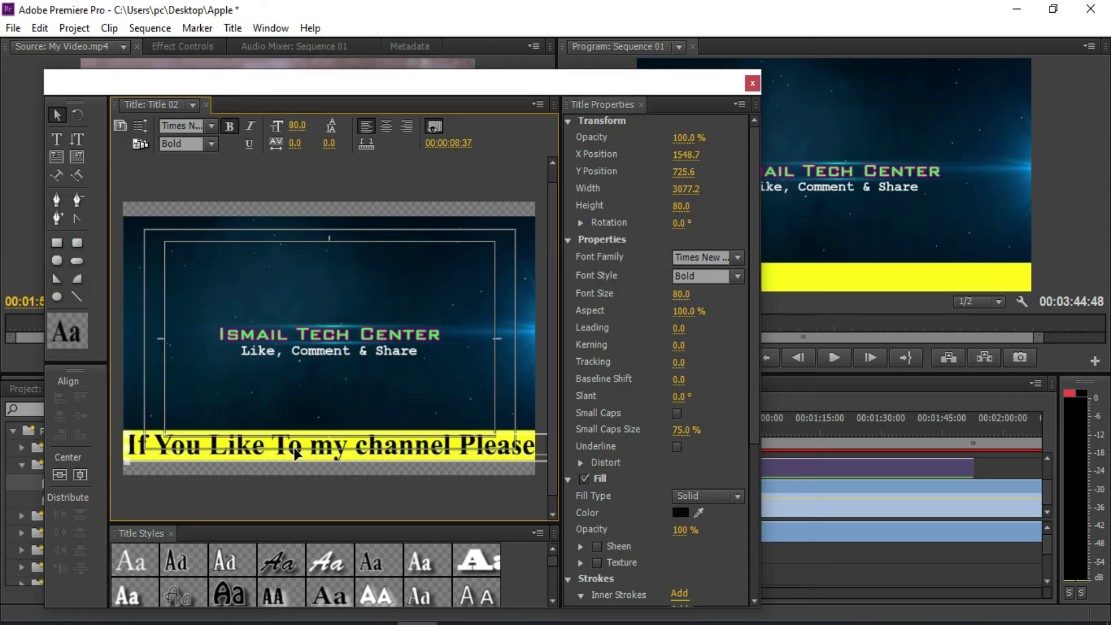
left_click_drag(296, 446, 295, 453)
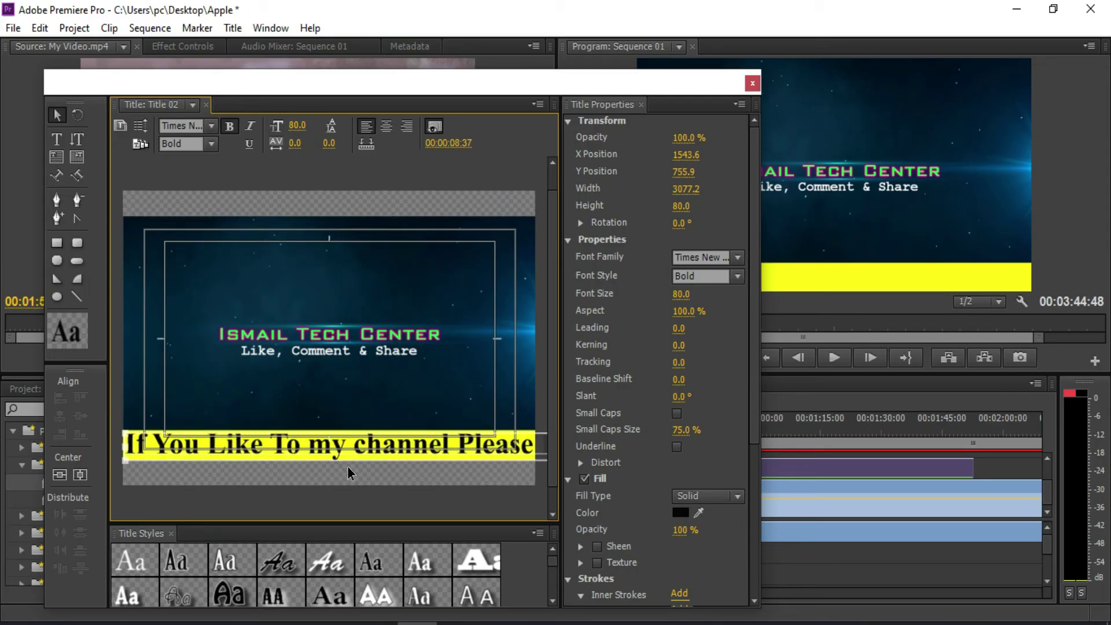
key("Down")
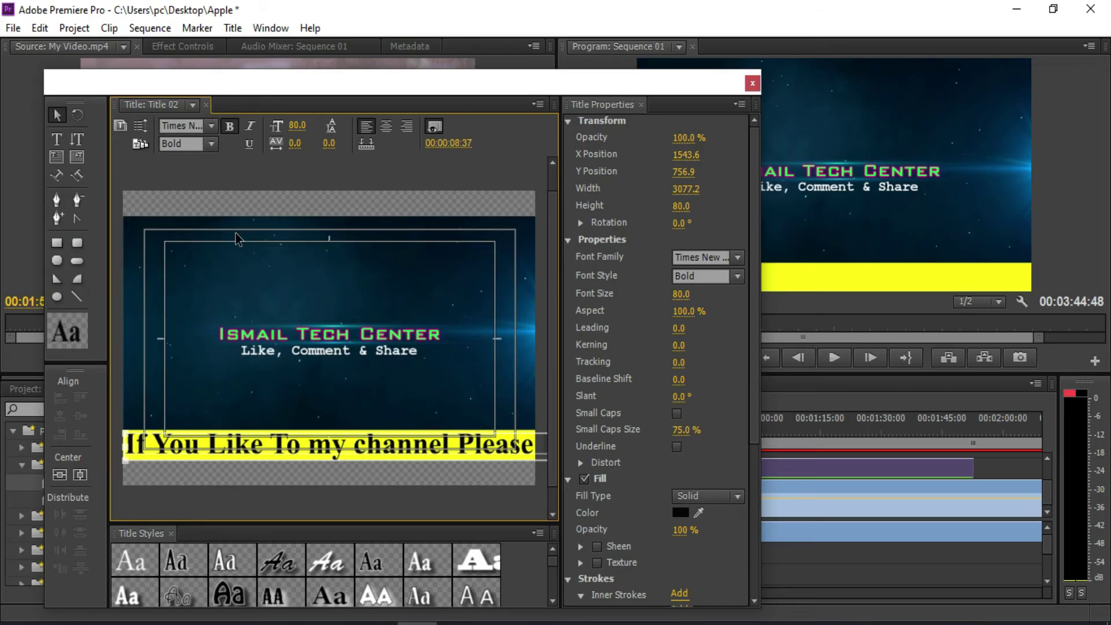
- Set Title 02's roll to start and end off screen, then close the Titler
left_click(147, 132)
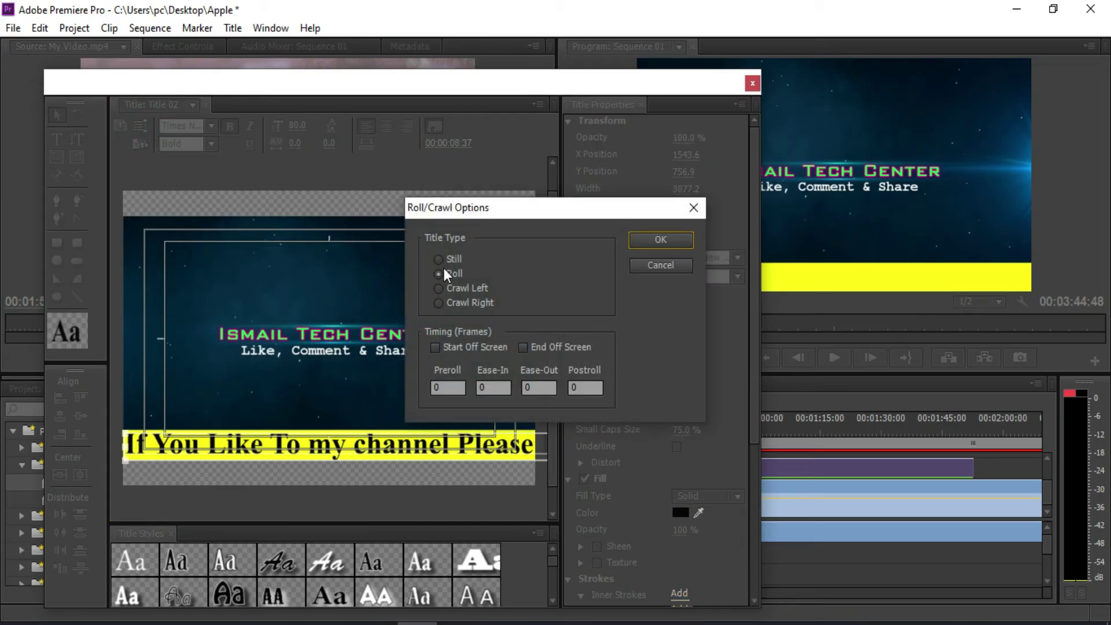
left_click(438, 348)
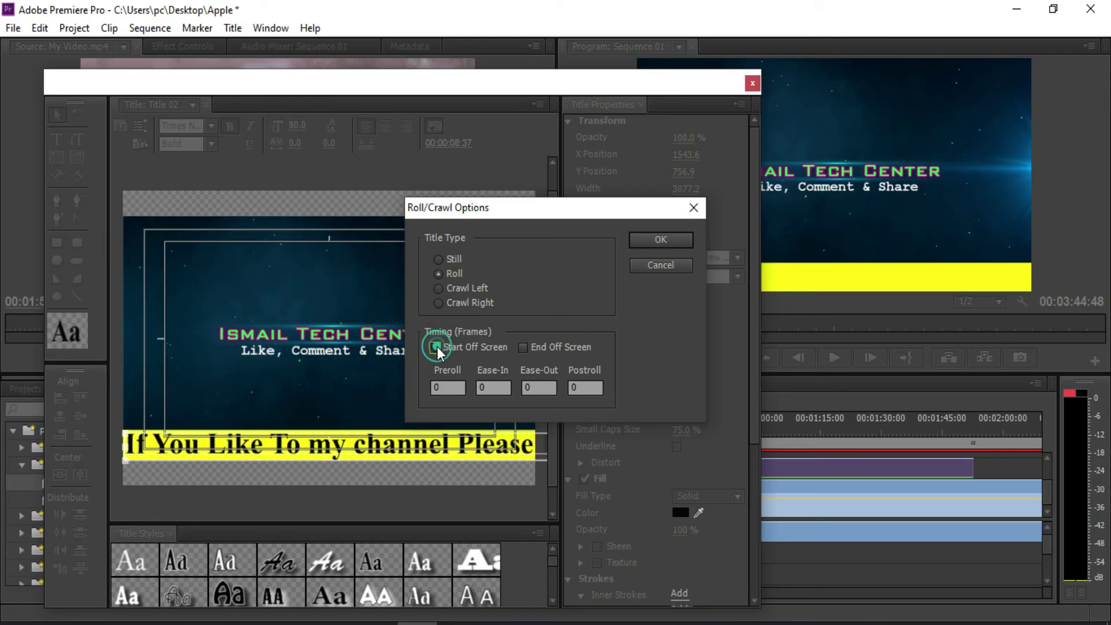
left_click(527, 349)
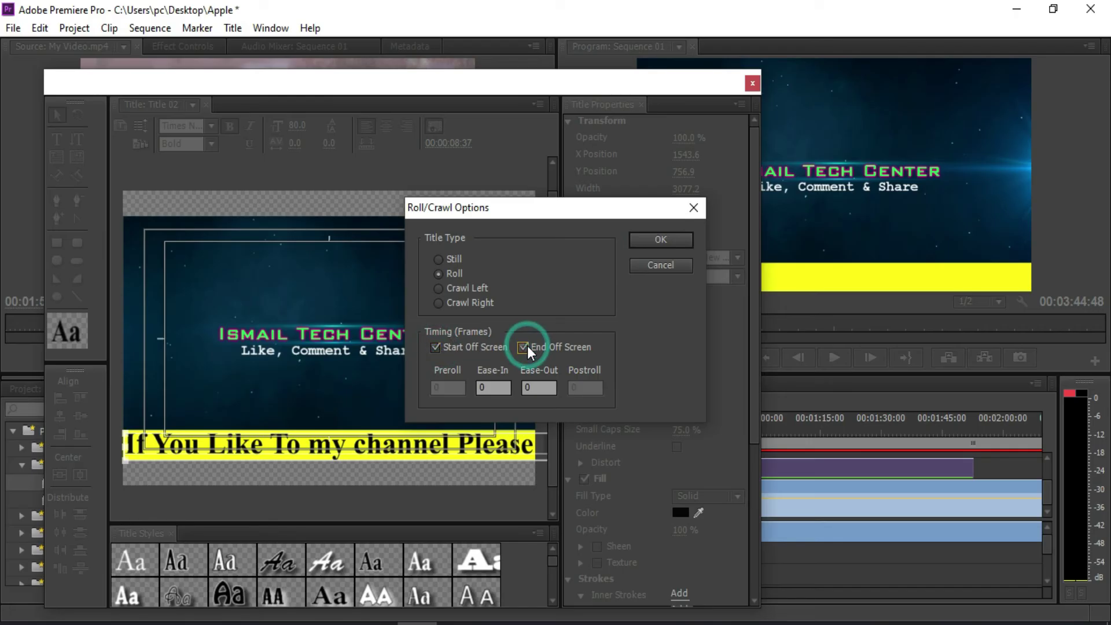
left_click(663, 247)
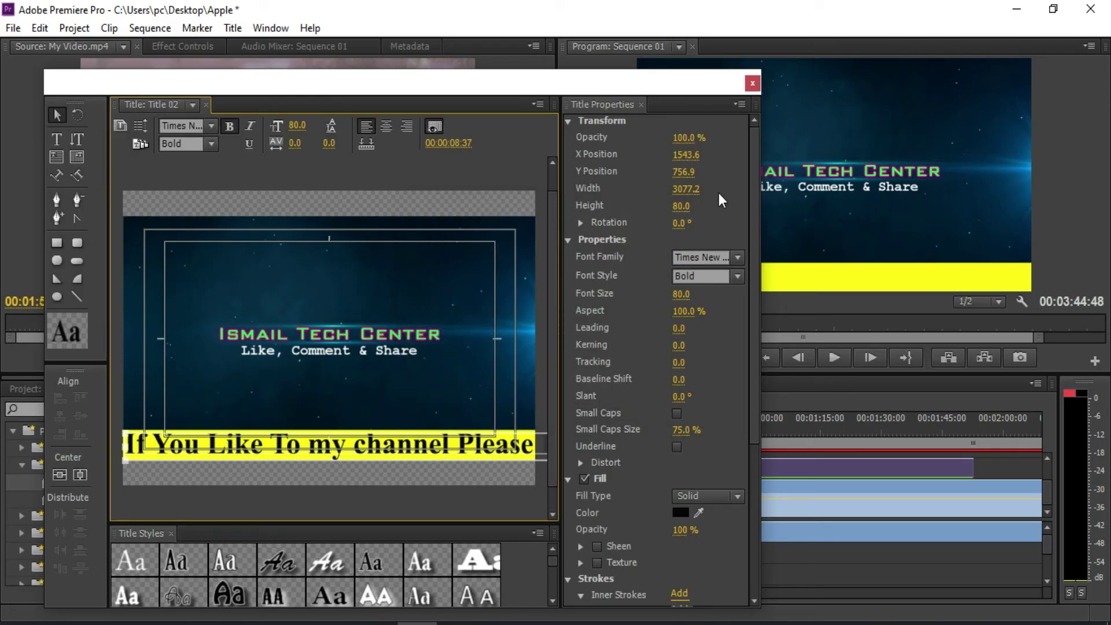
left_click(753, 84)
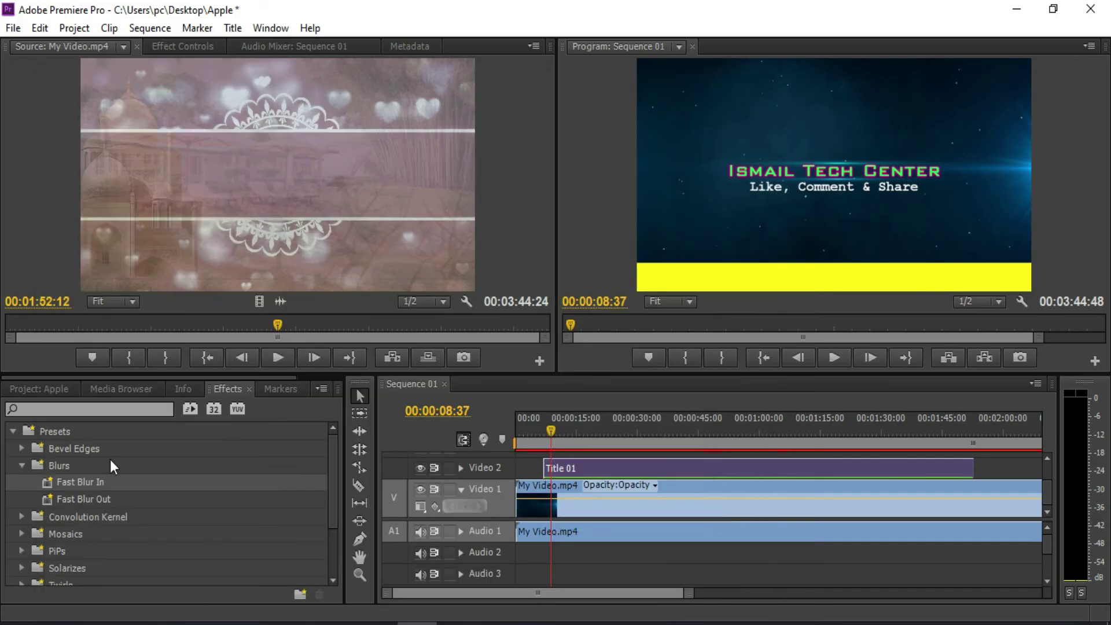
- Drop Title 02 onto a new Video 3 track above Title 01 and preview it
left_click(43, 389)
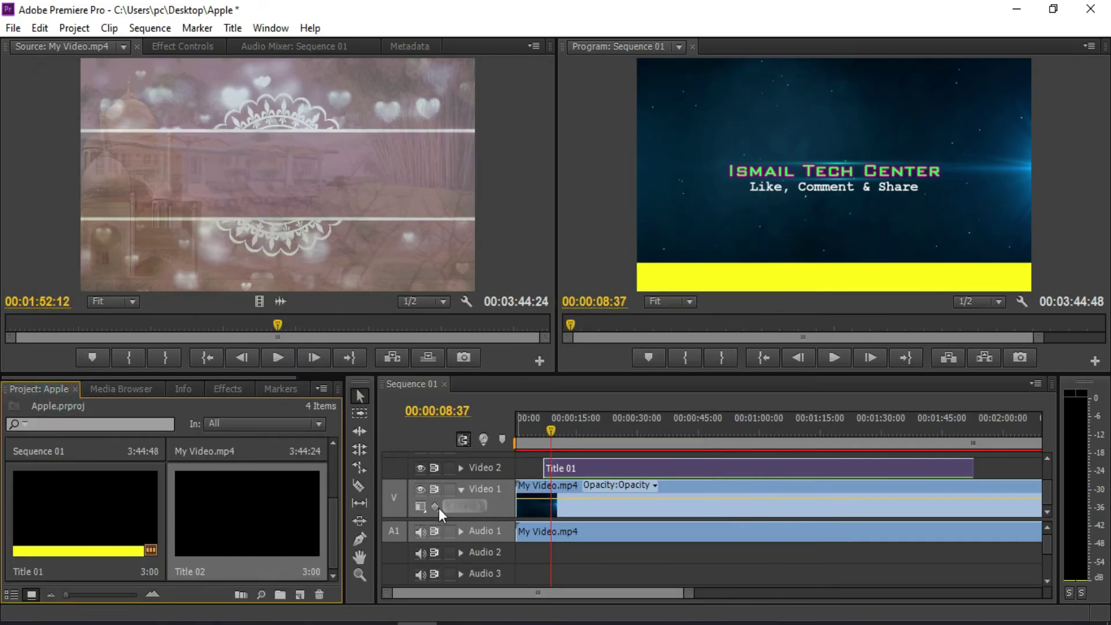
left_click_drag(265, 519, 567, 463)
key("space")
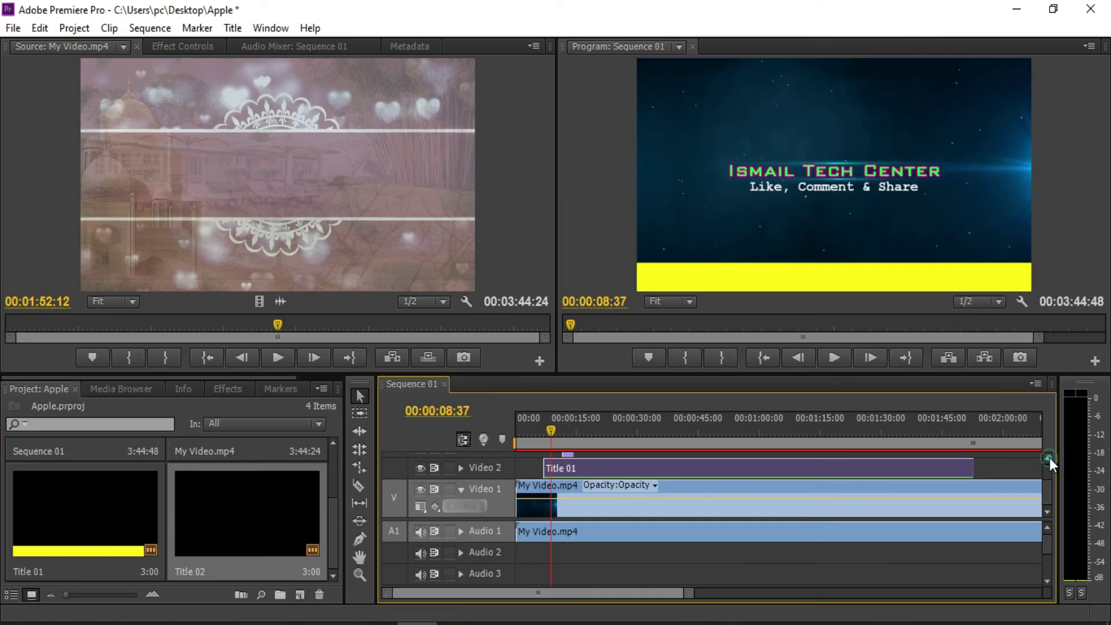
left_click(1050, 457)
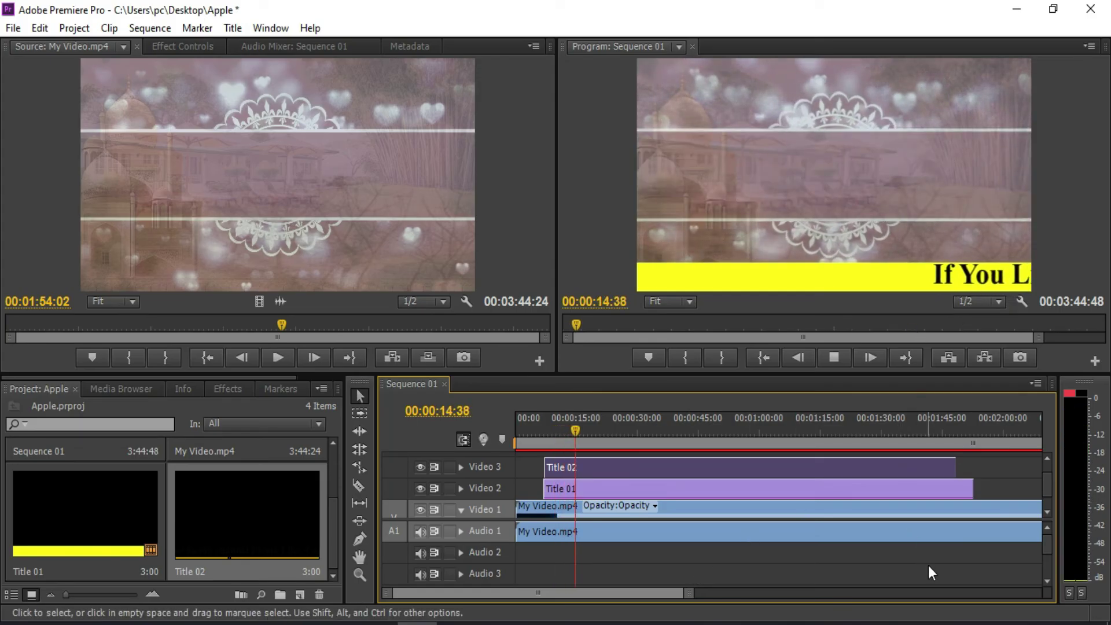
key("space")
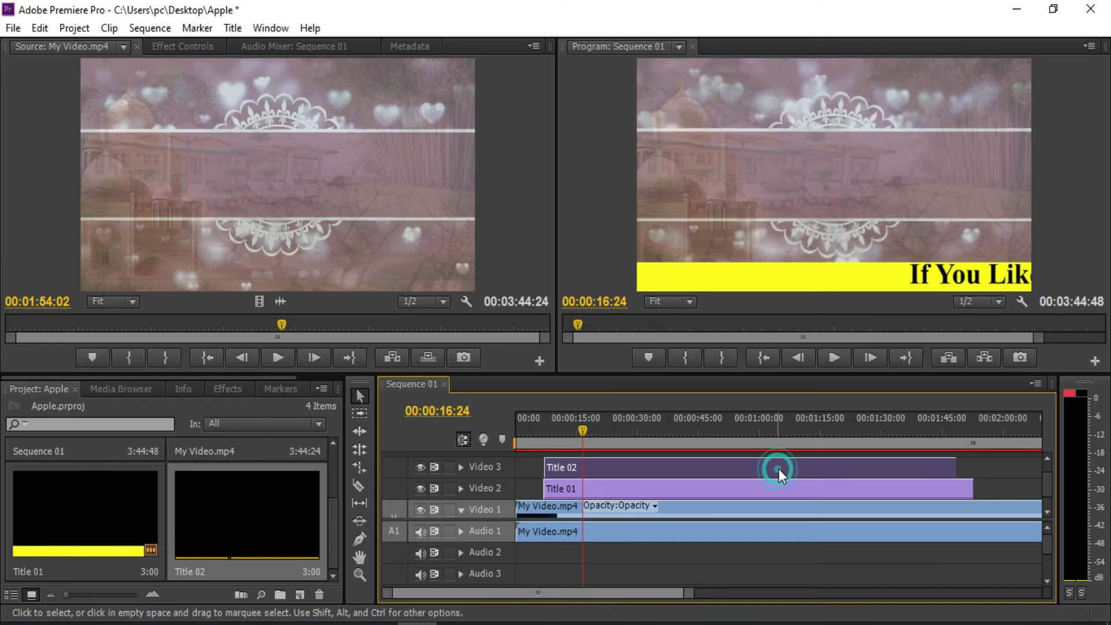
- Trim Title 02's end back to about 1:00 and replay from the crawl's start
left_click_drag(950, 457, 750, 459)
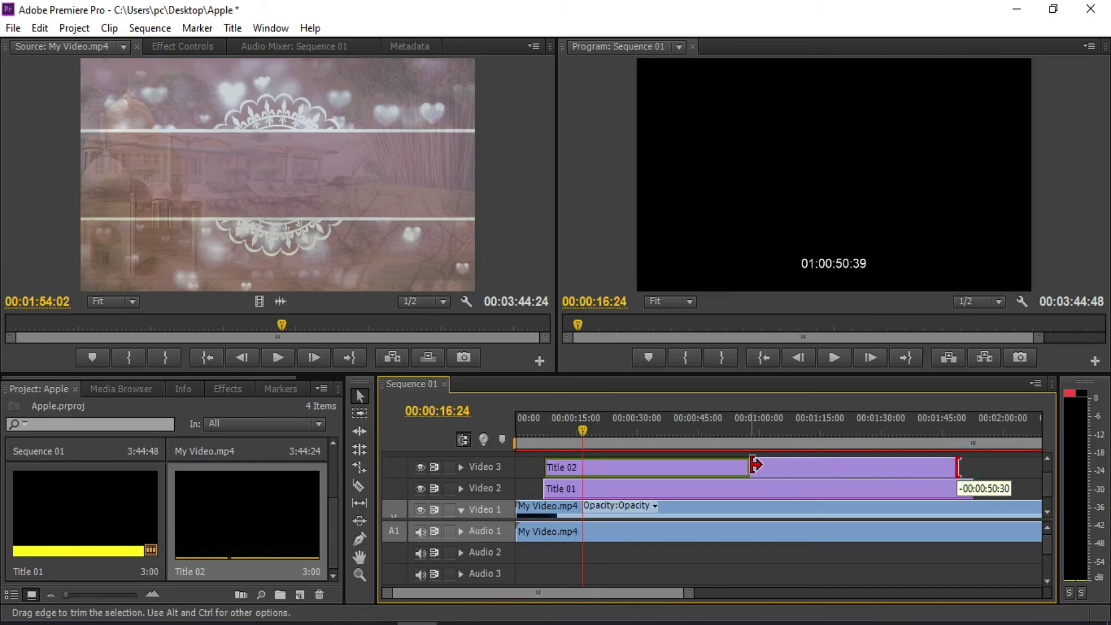
left_click_drag(578, 426, 538, 434)
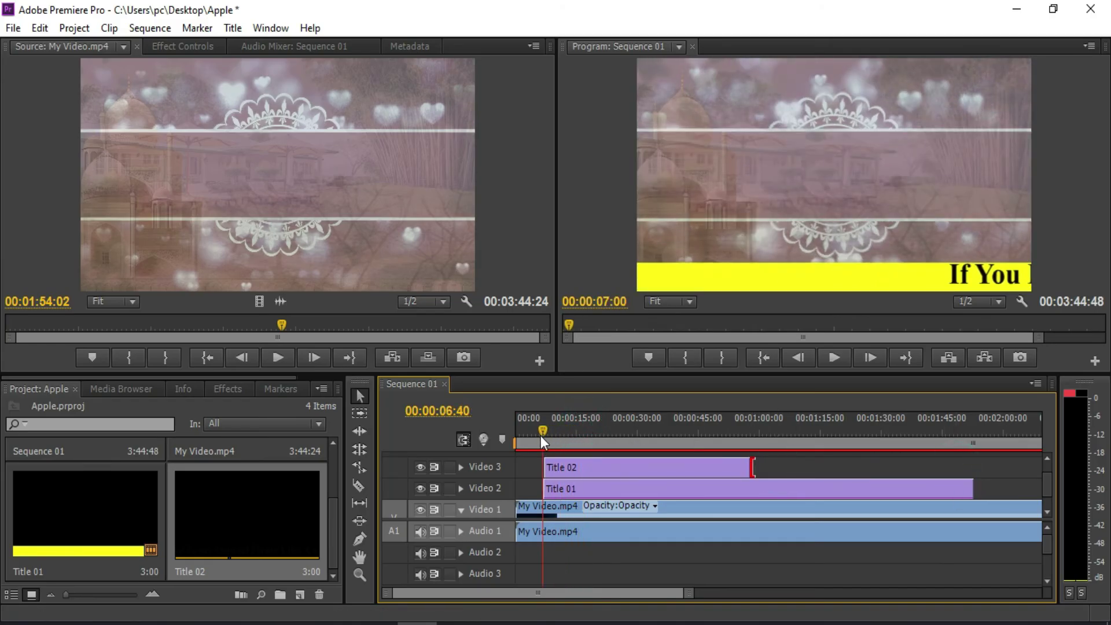
key("space")
key("space")
key("space")
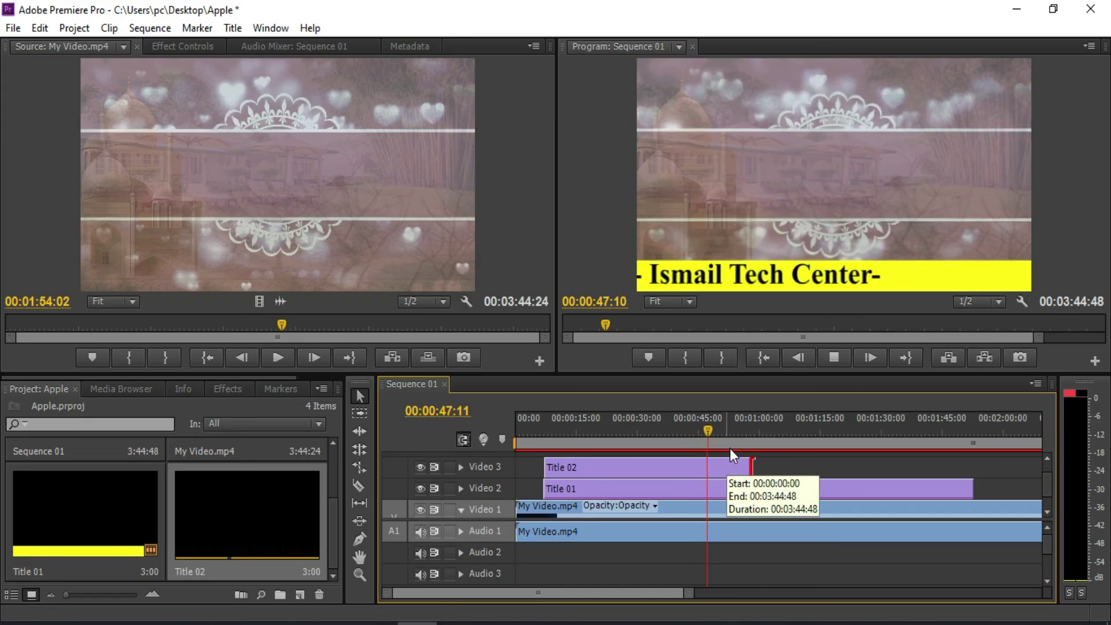
- Razor-split Title 01, My Video.mp4 and its audio where Title 02 ends
key("space")
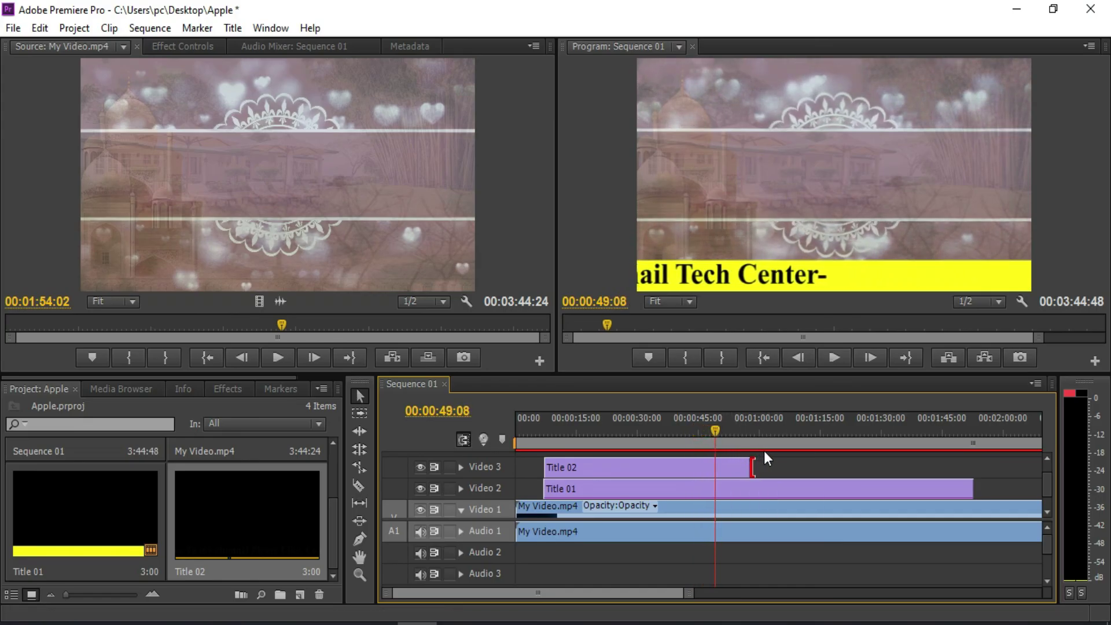
left_click(359, 486)
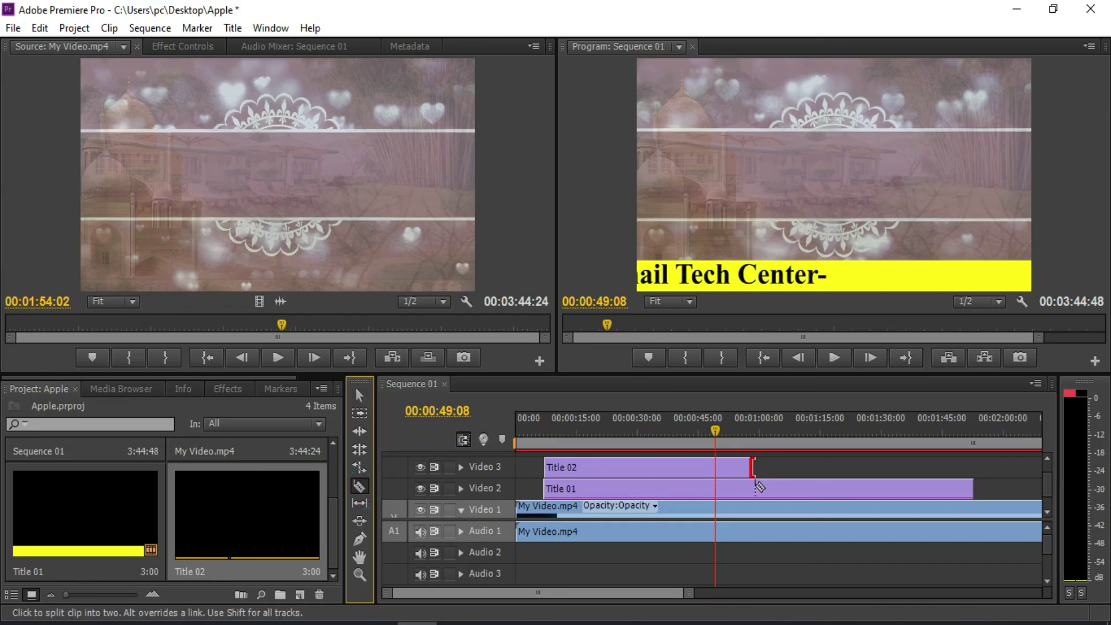
left_click(753, 488)
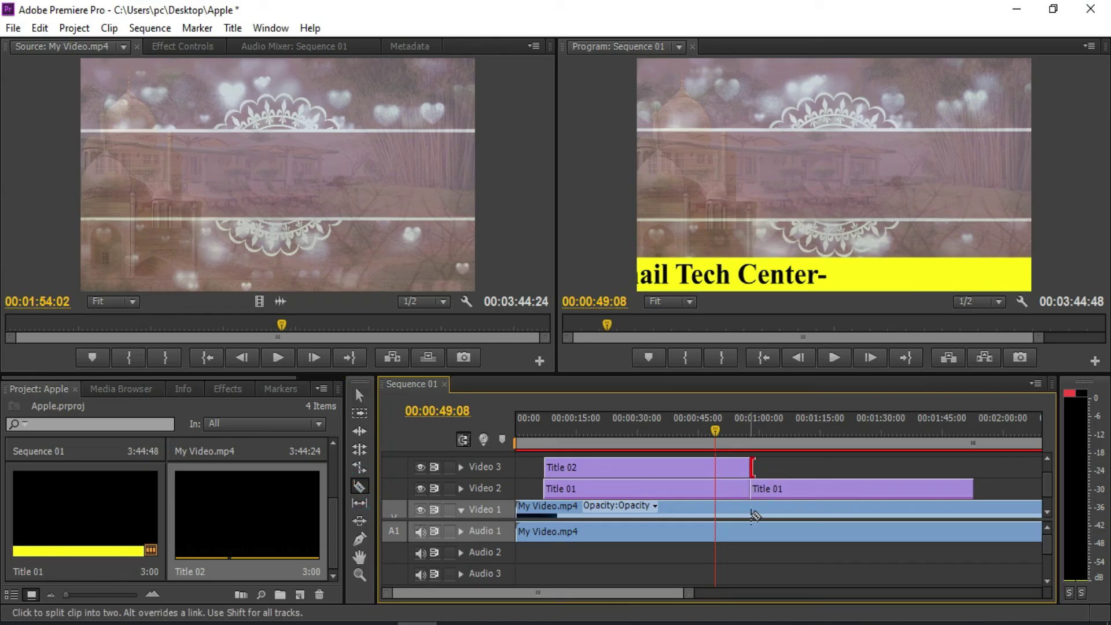
left_click(752, 509)
left_click(751, 531)
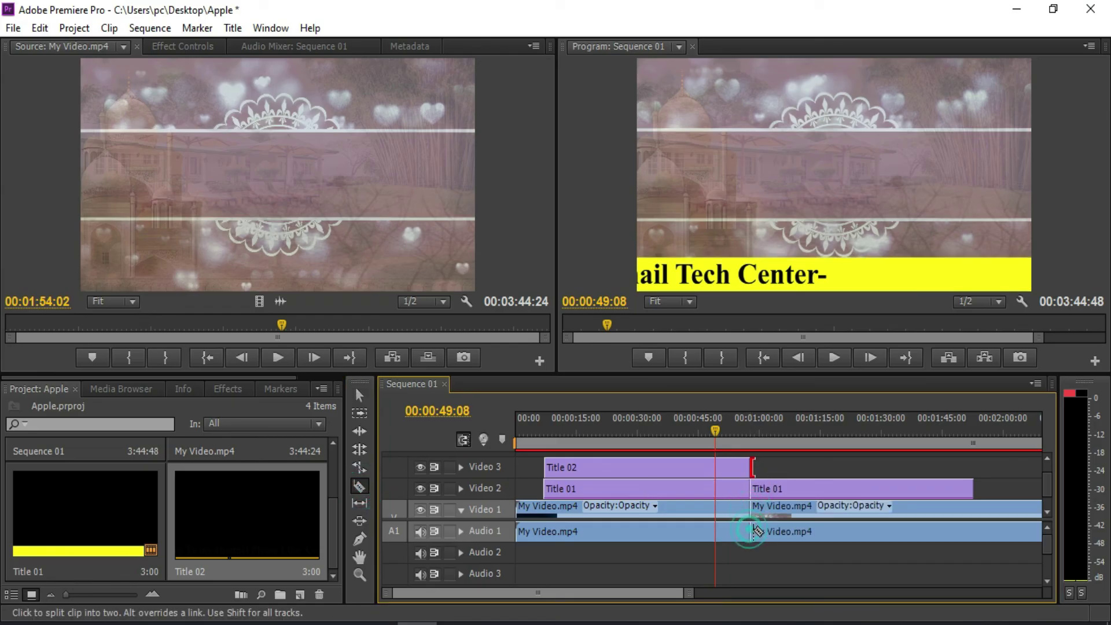
- Ripple Delete the clip sections after the cut so the sequence runs 57:40
key("v")
left_click_drag(830, 464, 842, 551)
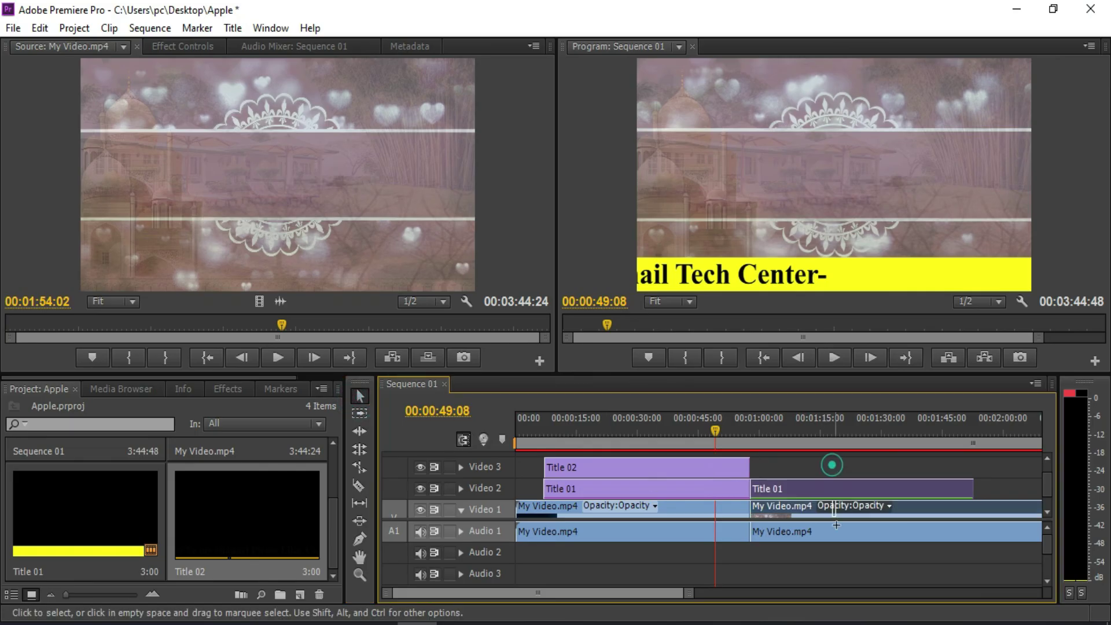
right_click(830, 527)
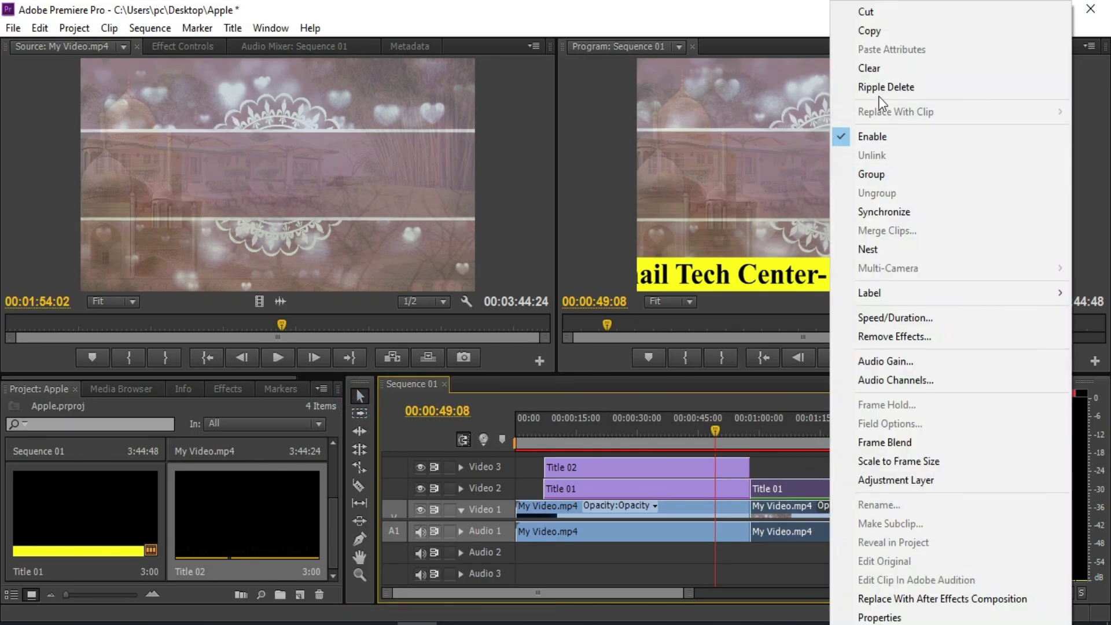
left_click(877, 88)
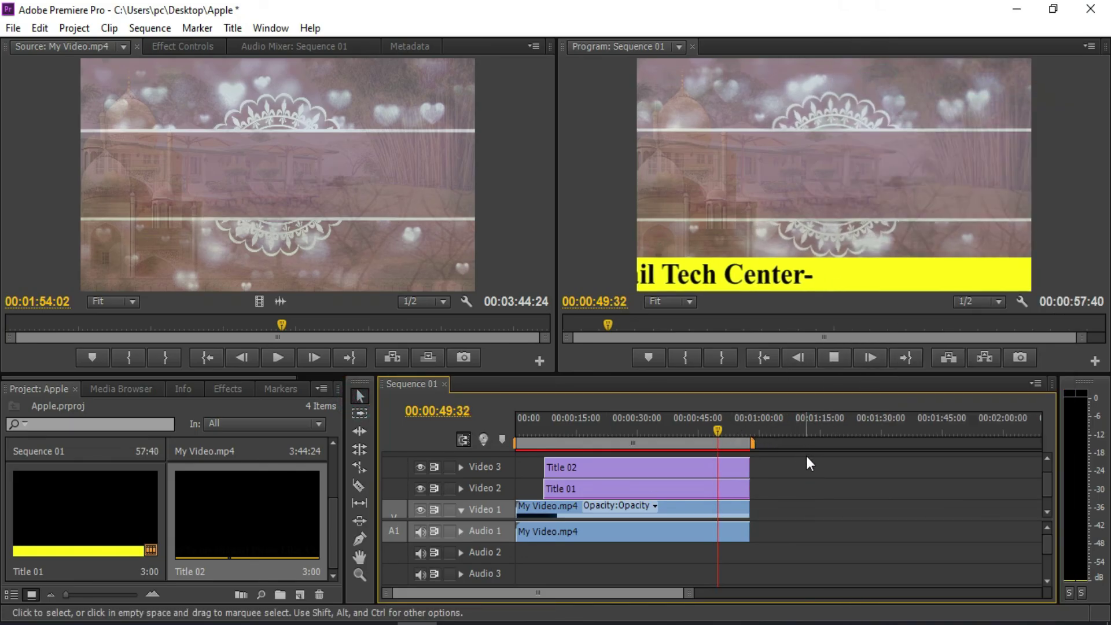